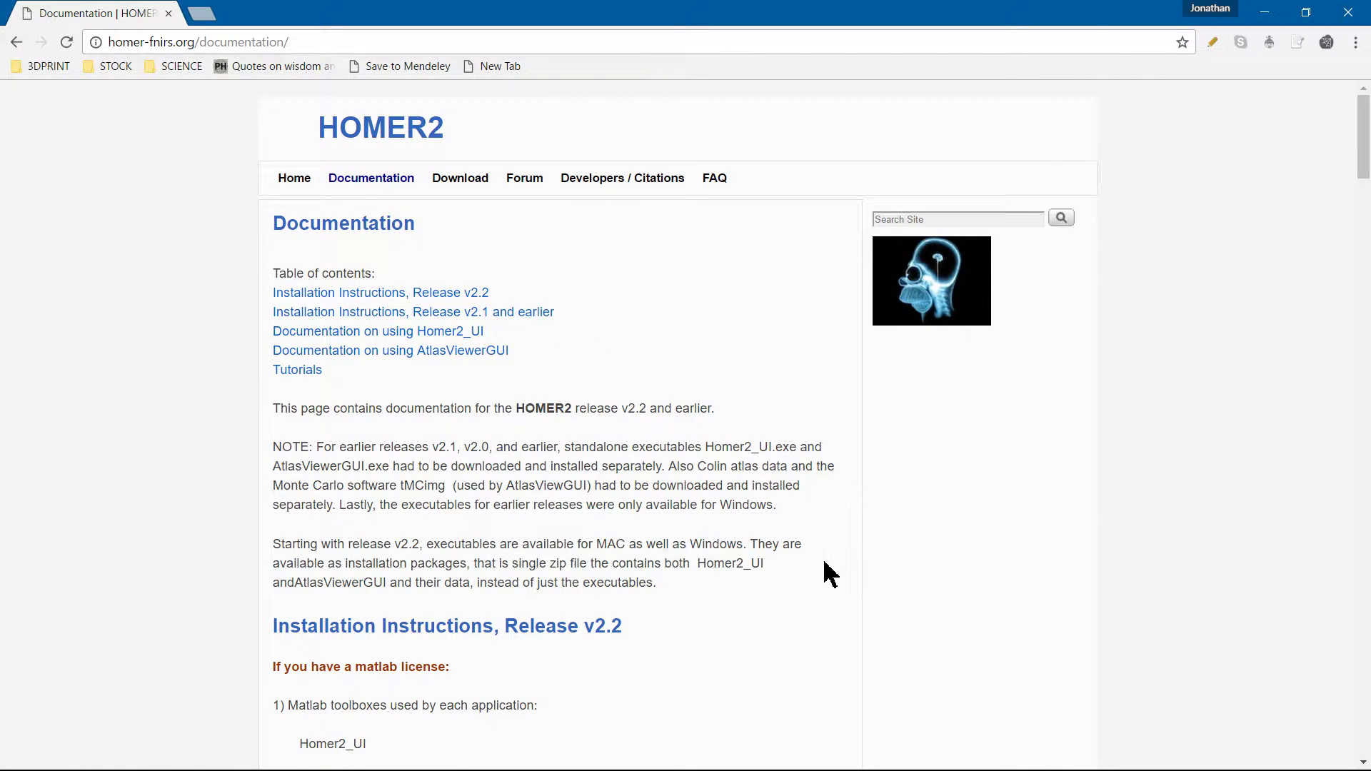
# - Scroll the HOMER documentation page down to the sample data download links
pyautogui.scroll(-20, 828, 573)
pyautogui.scroll(-20, 829, 573)
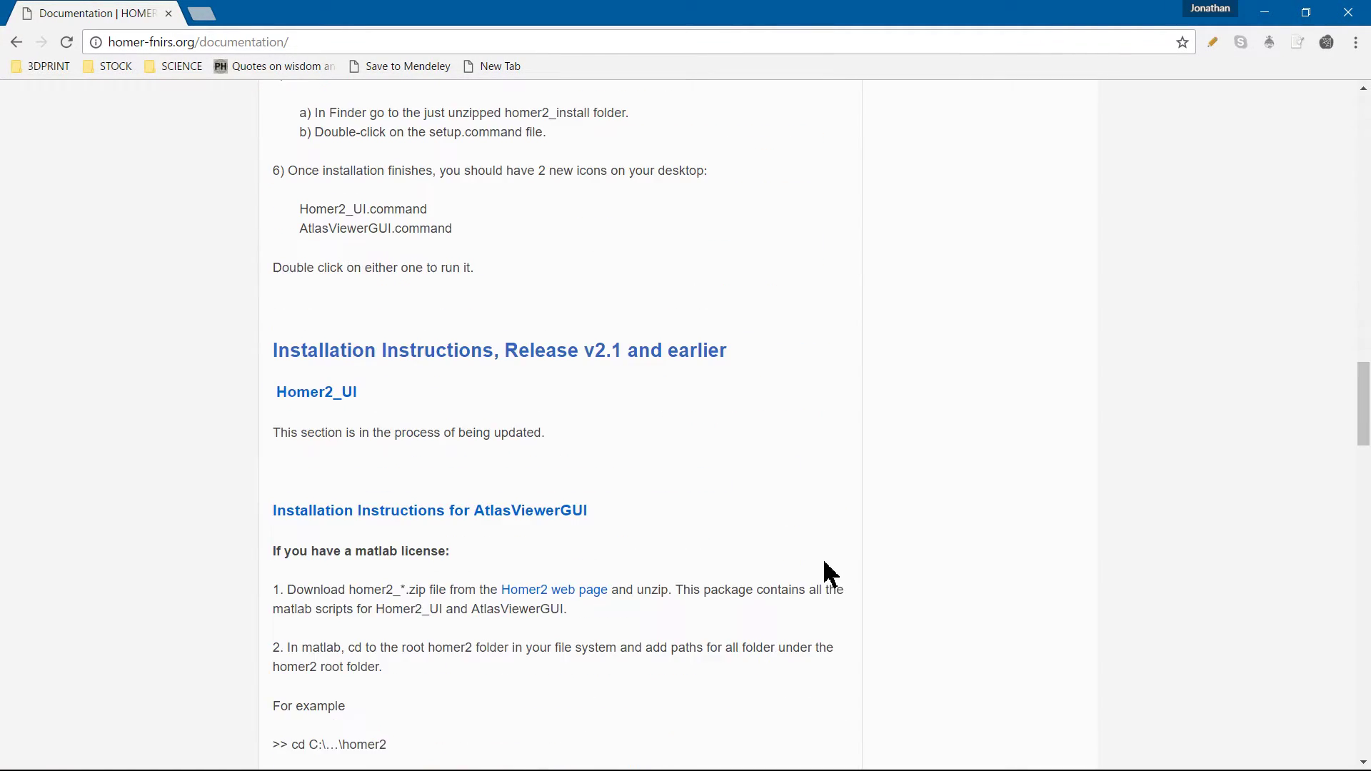
pyautogui.scroll(-5, 829, 574)
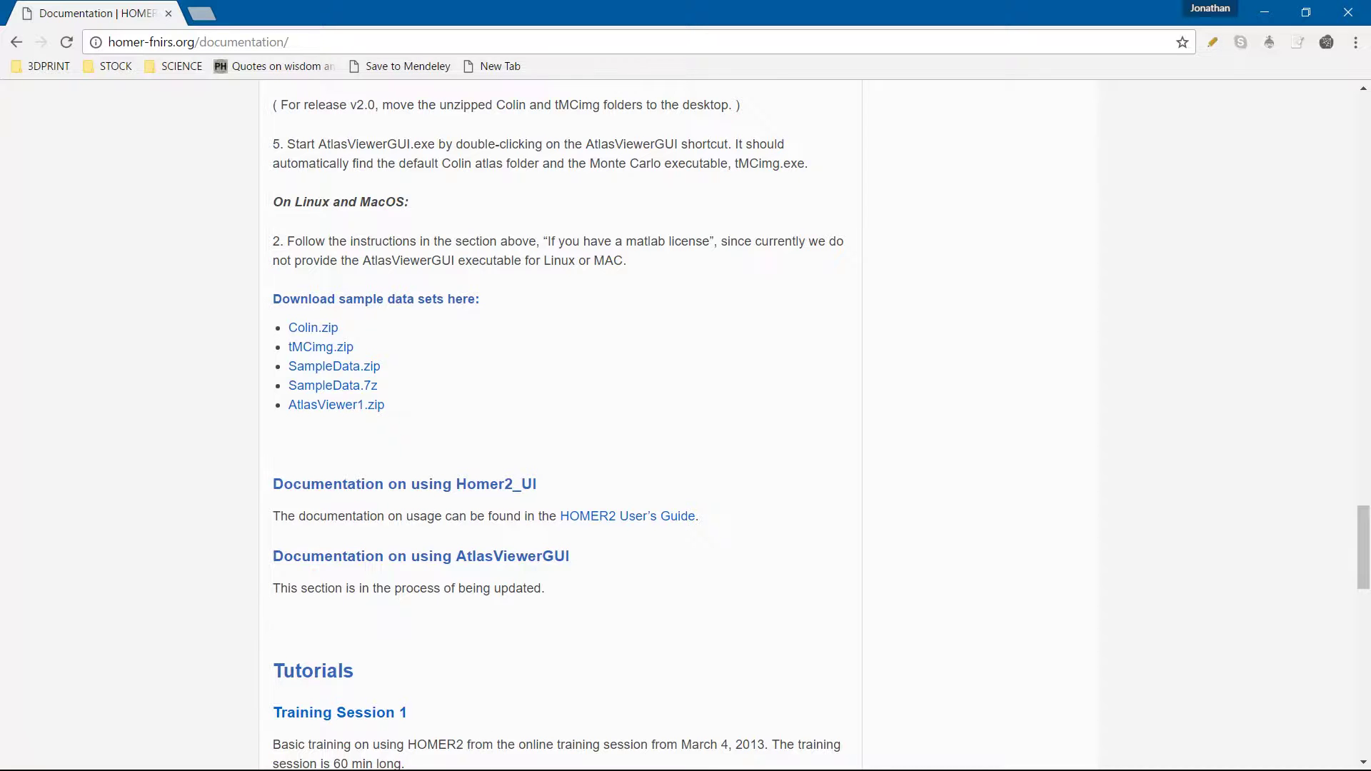
# - Minimize Chrome, bring MATLAB forward, and expand then collapse the SampleData folder
pyautogui.click(1265, 12)
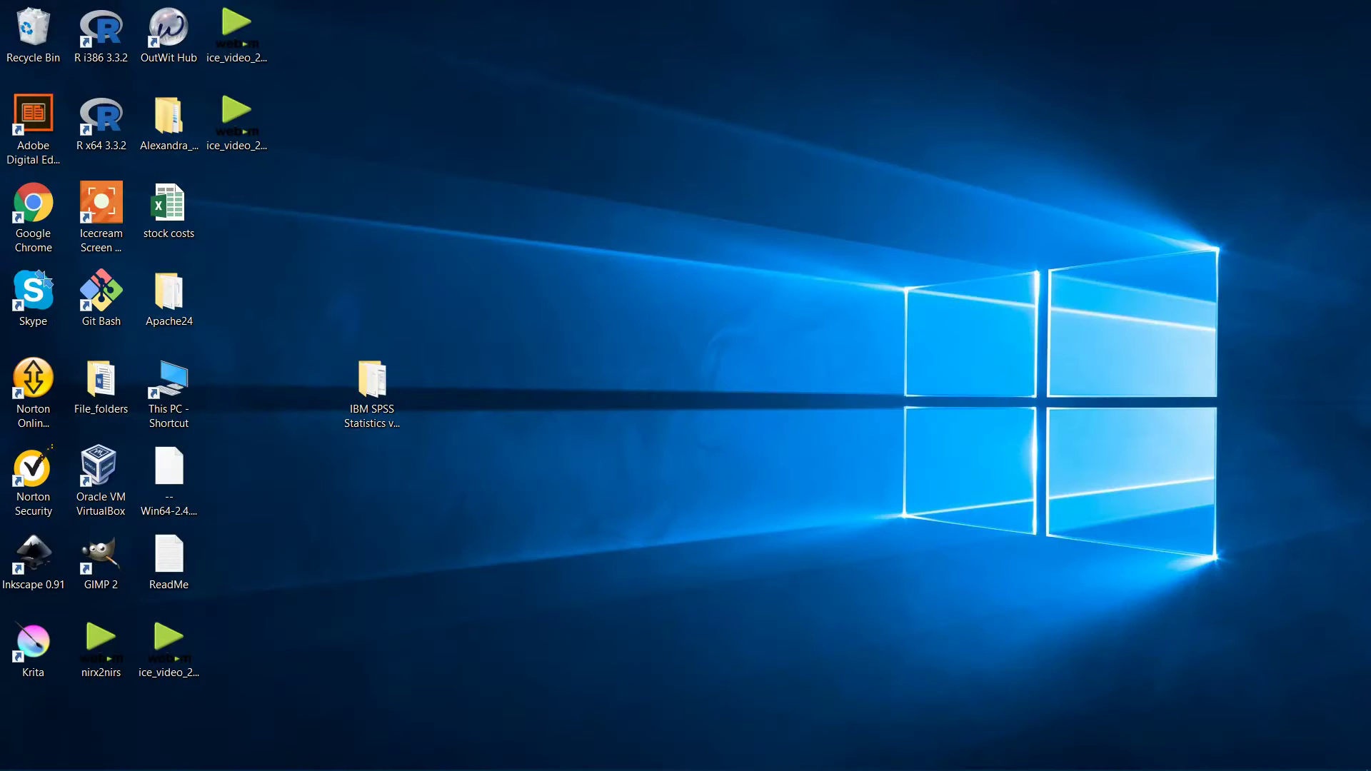
pyautogui.click(240, 755)
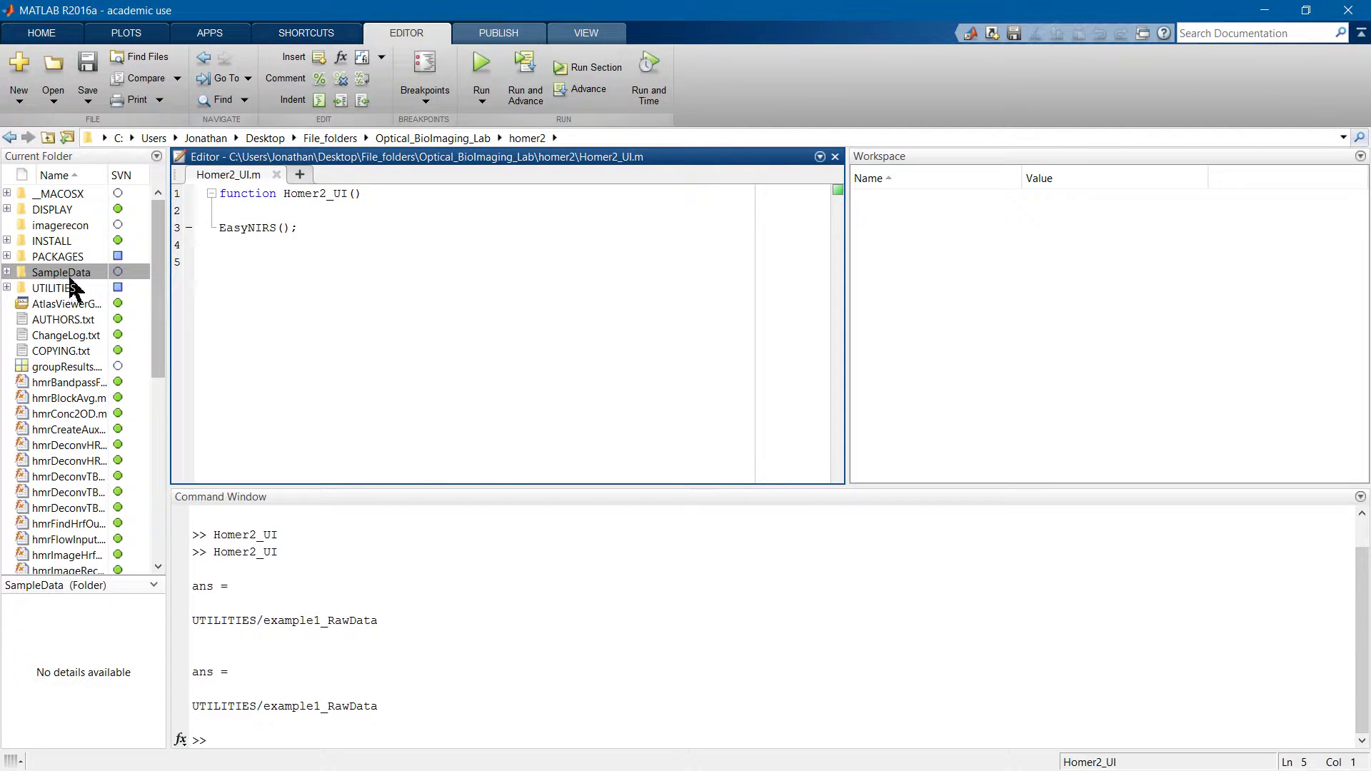
pyautogui.click(7, 272)
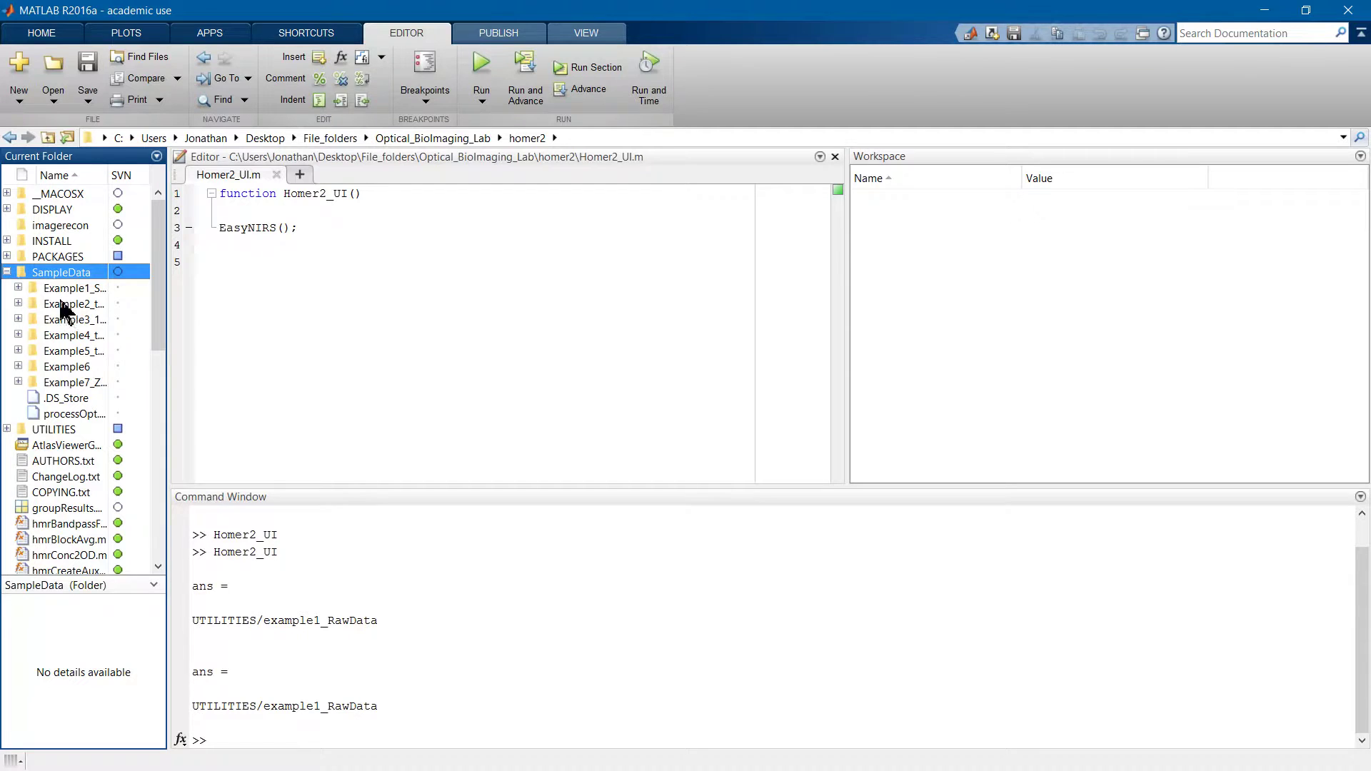
pyautogui.click(7, 272)
# - Focus the Homer2_UI.m script in the editor and try running it
pyautogui.click(361, 158)
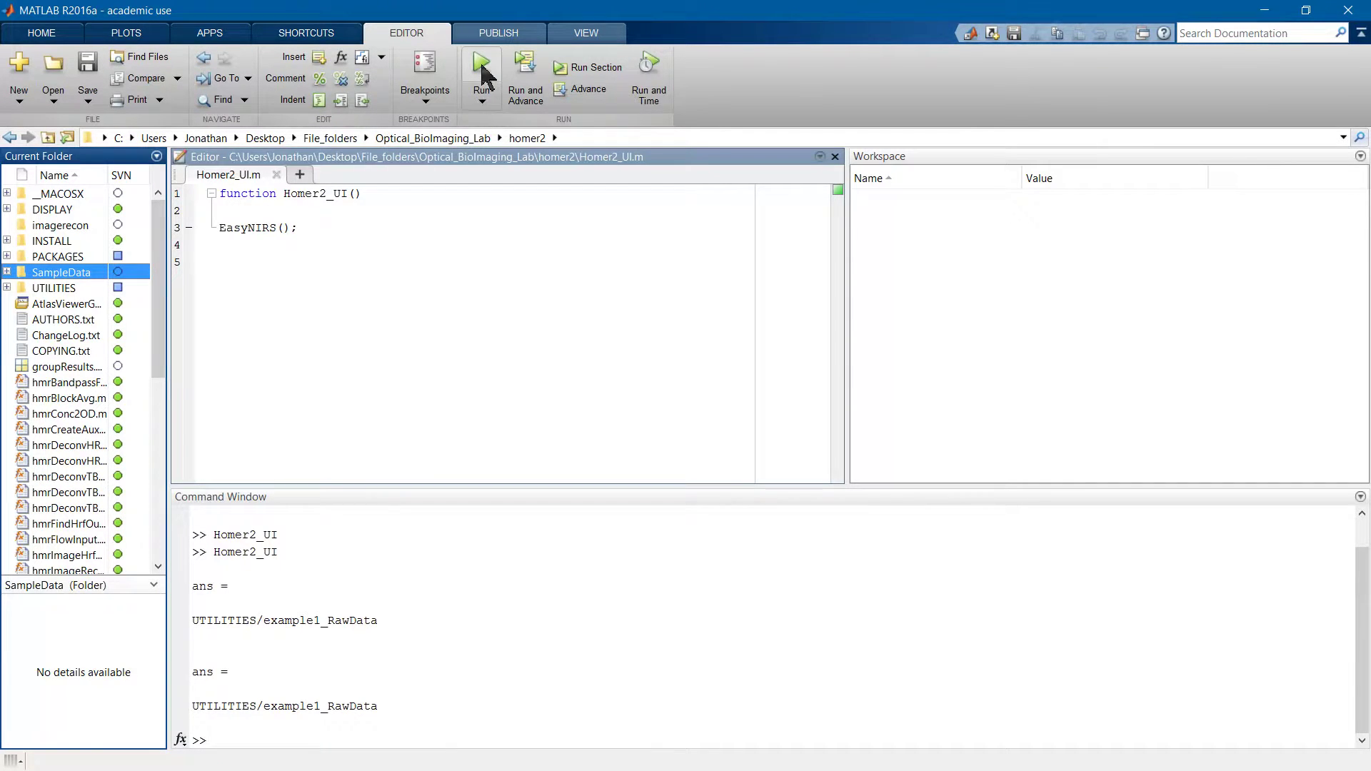
pyautogui.click(482, 66)
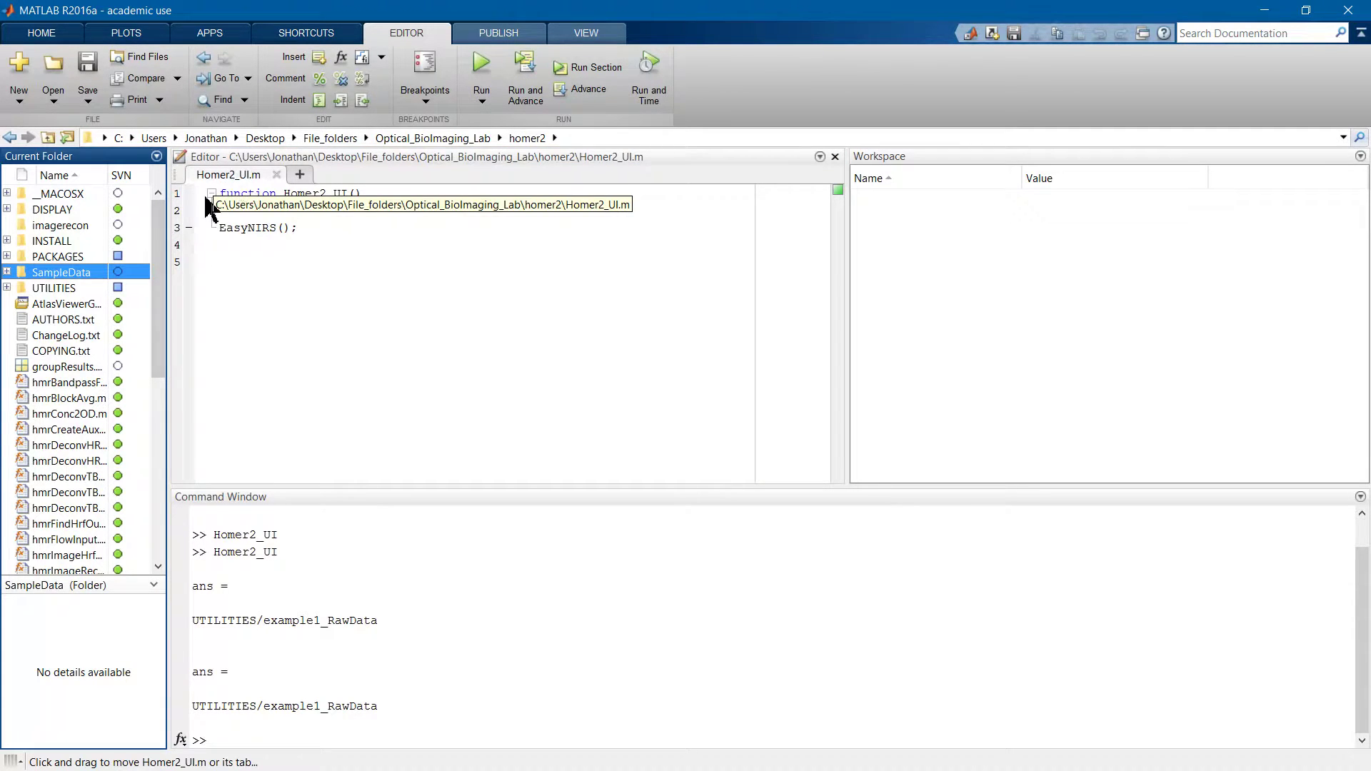
pyautogui.moveTo(154, 246); pyautogui.dragTo(148, 552)
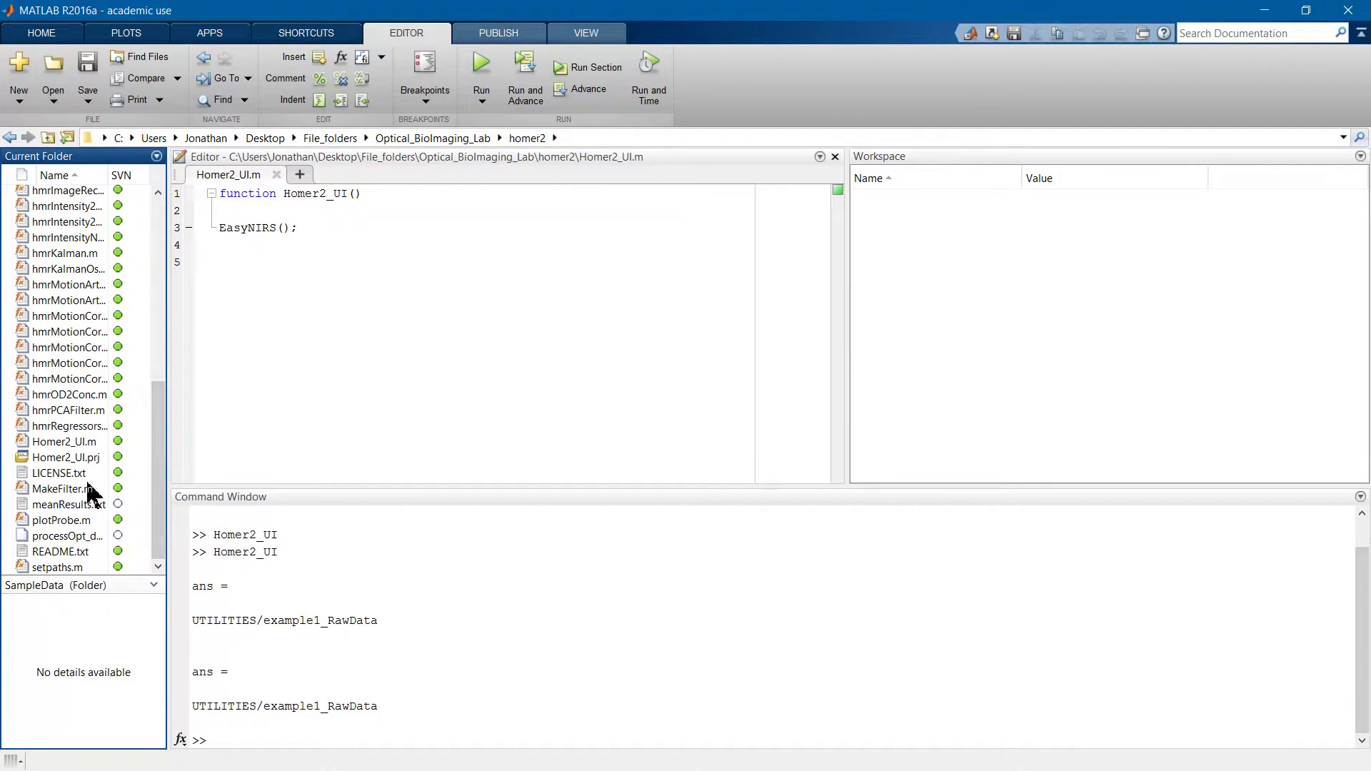
# - Run Homer2_UI.m to launch the viewer with example1.nirs, then maximize its window
pyautogui.click(483, 65)
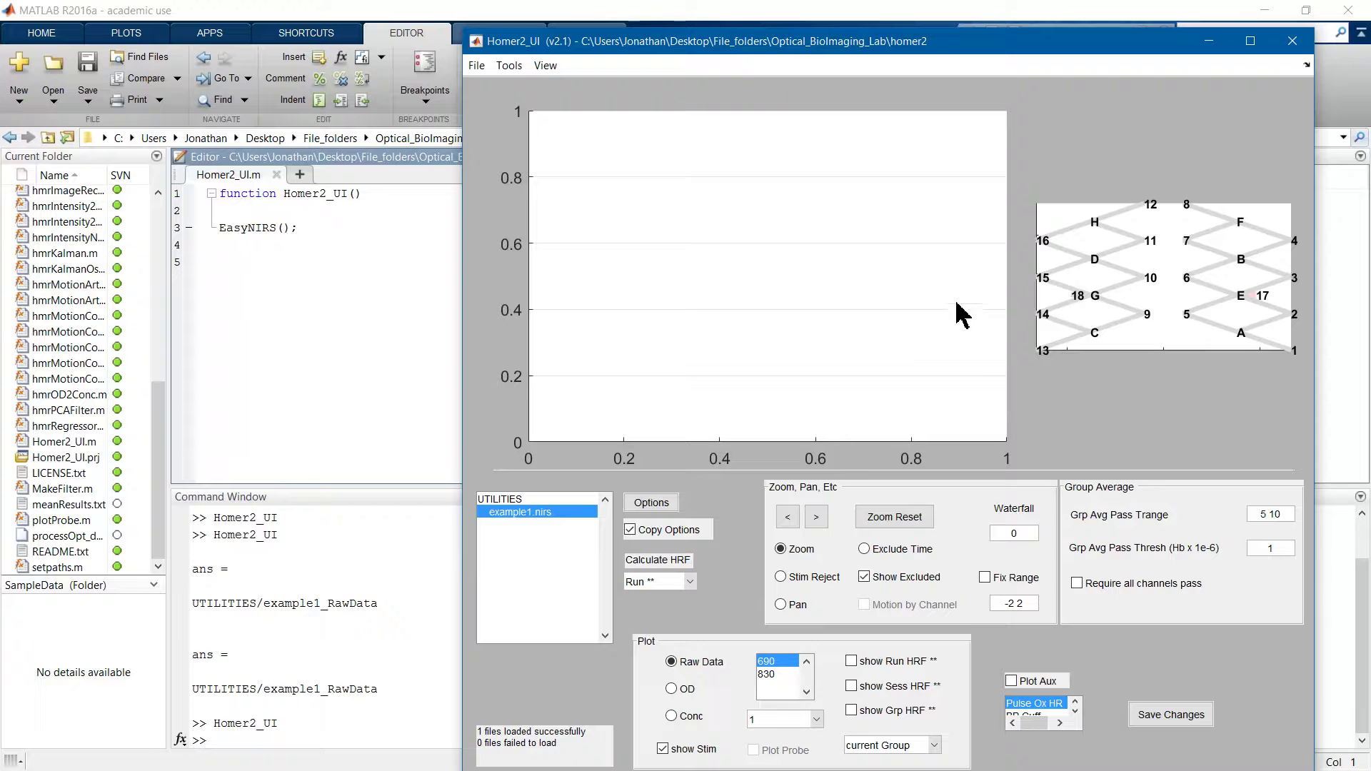
pyautogui.click(1250, 41)
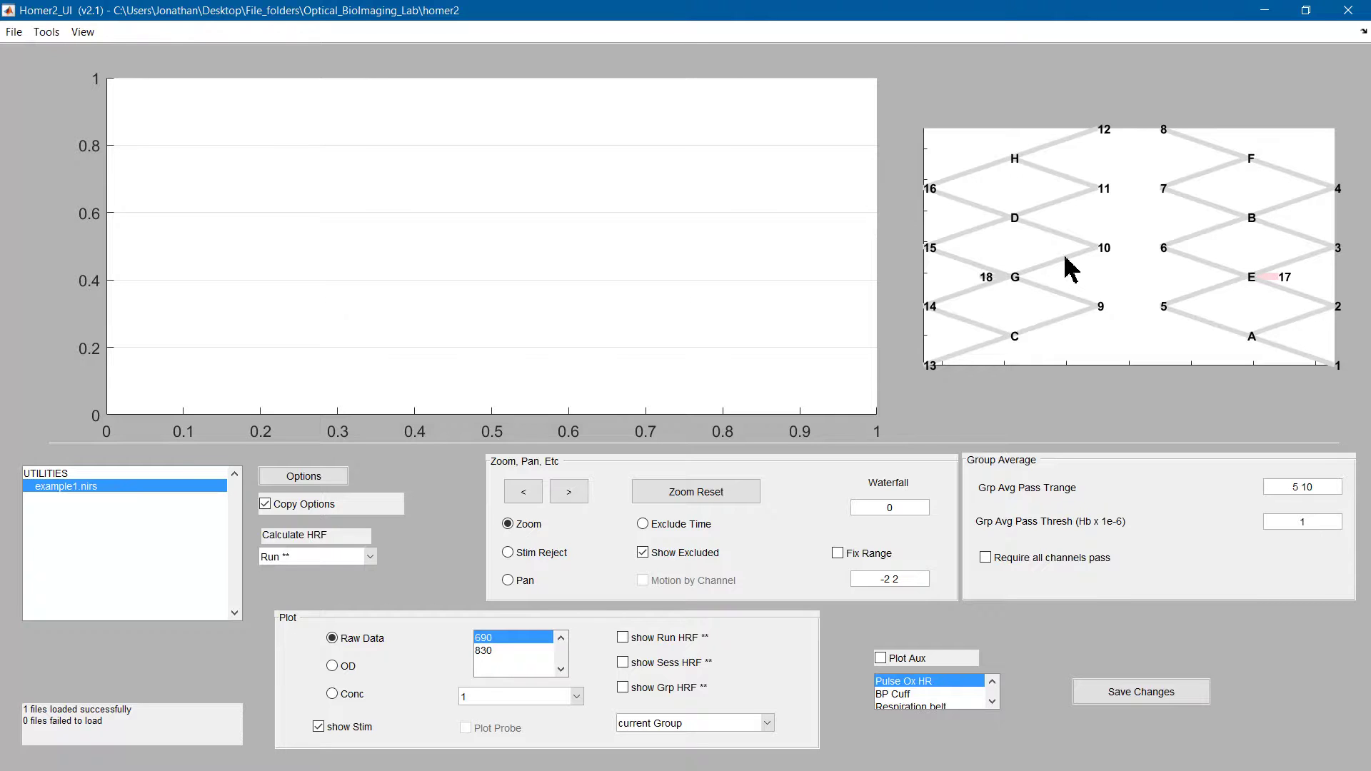
# - Plot raw data for D–10/G–10, toggle G–10 exclusion, then view D–11/H–11 and H–12
pyautogui.click(1065, 264)
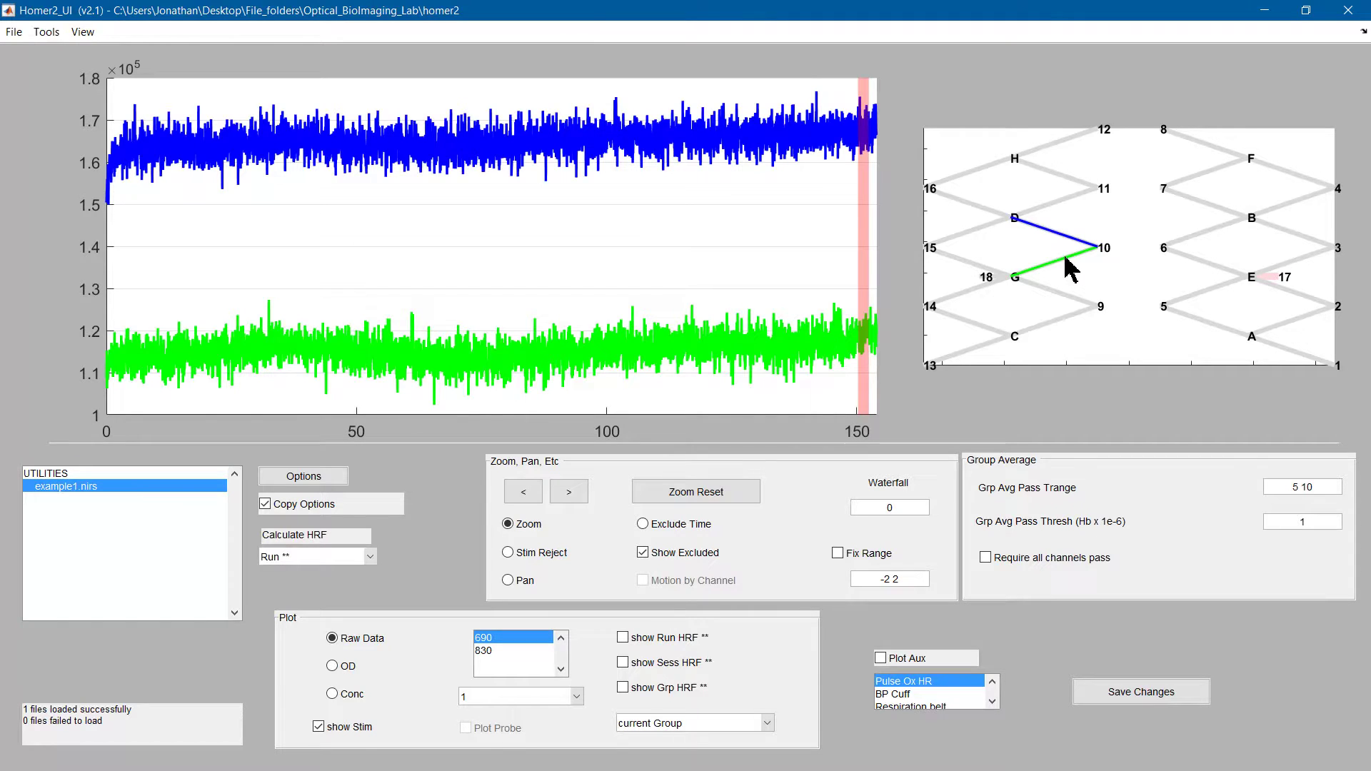
pyautogui.rightClick(1062, 261)
pyautogui.rightClick(1061, 262)
pyautogui.click(1074, 194)
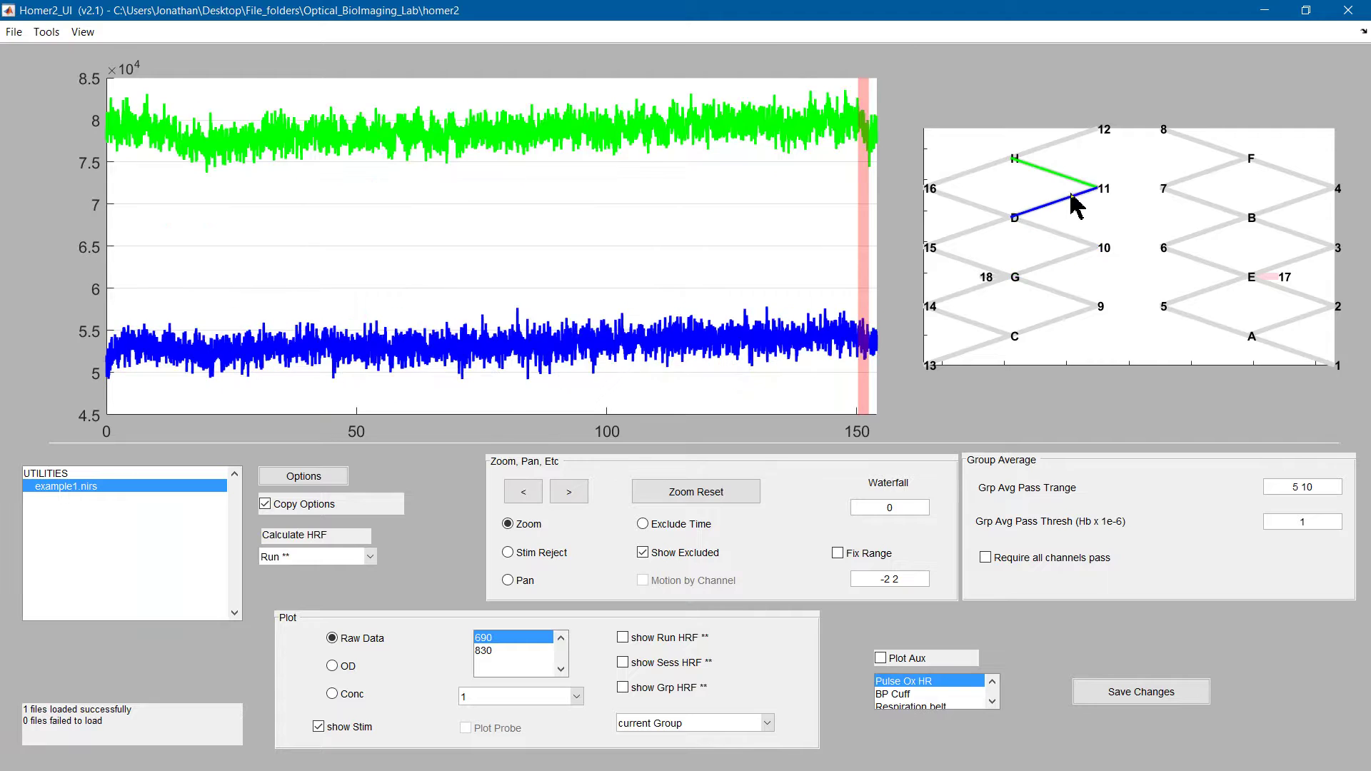
pyautogui.click(1061, 143)
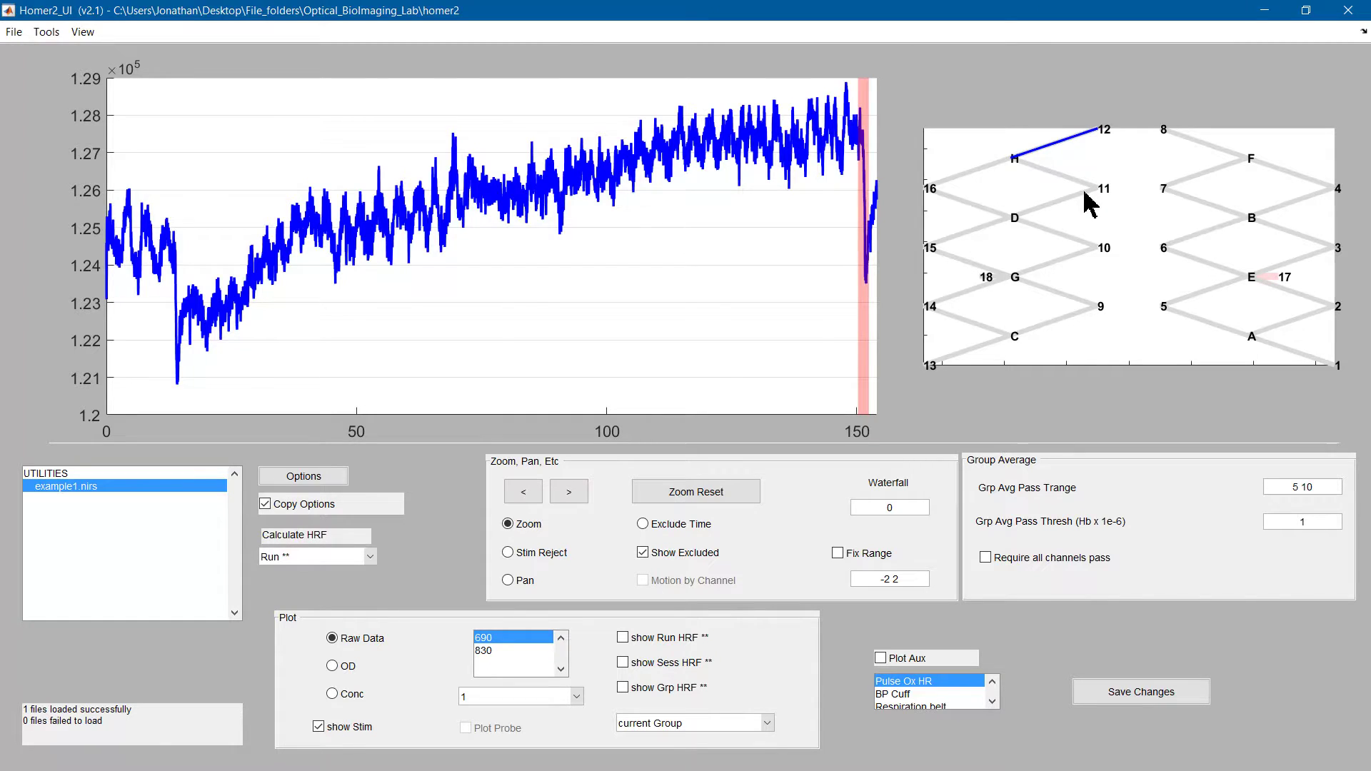
# - Add detector 11 and source D channels, toggling D–11 exclusion and plotting, ending included
pyautogui.rightClick(1086, 204)
pyautogui.rightClick(996, 221)
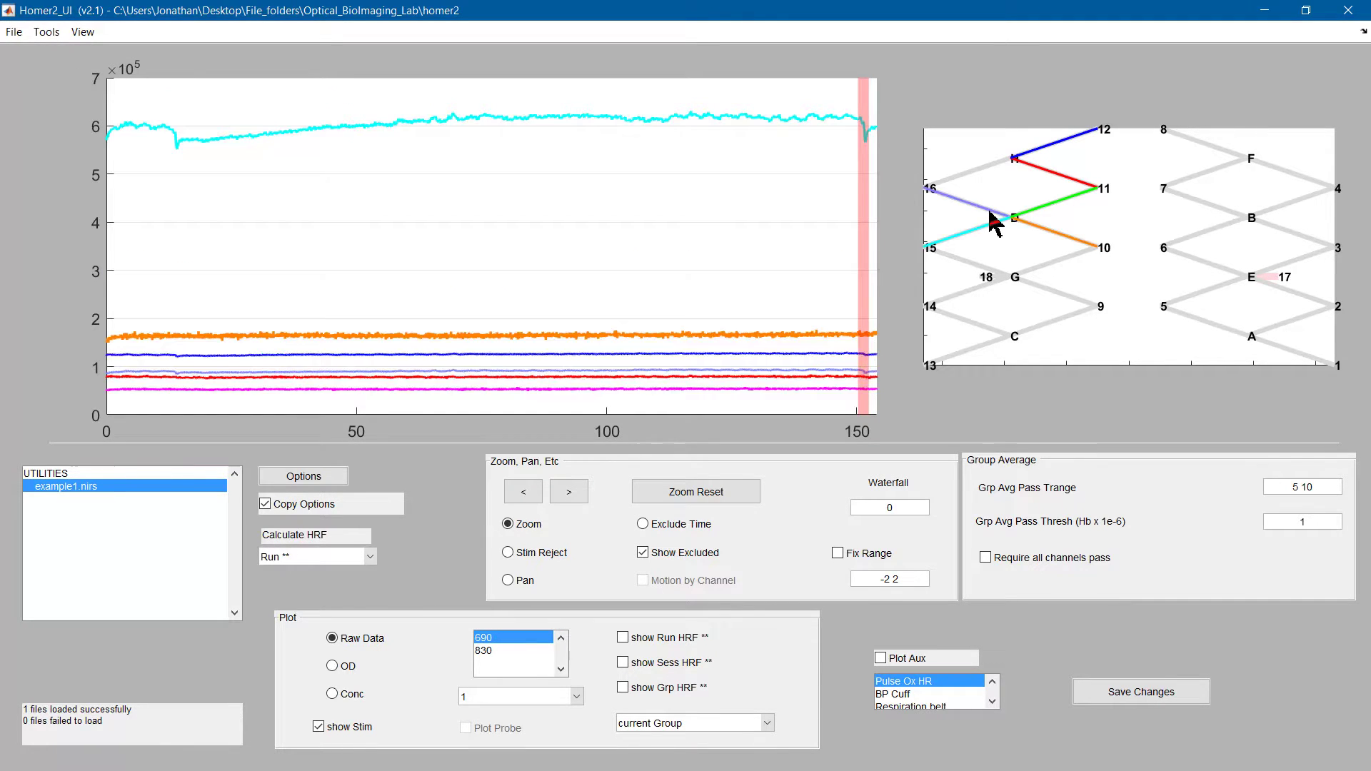
pyautogui.keyDown('shift'); pyautogui.click(1067, 198); pyautogui.keyUp('shift')
pyautogui.click(1068, 205)
pyautogui.click(1066, 214)
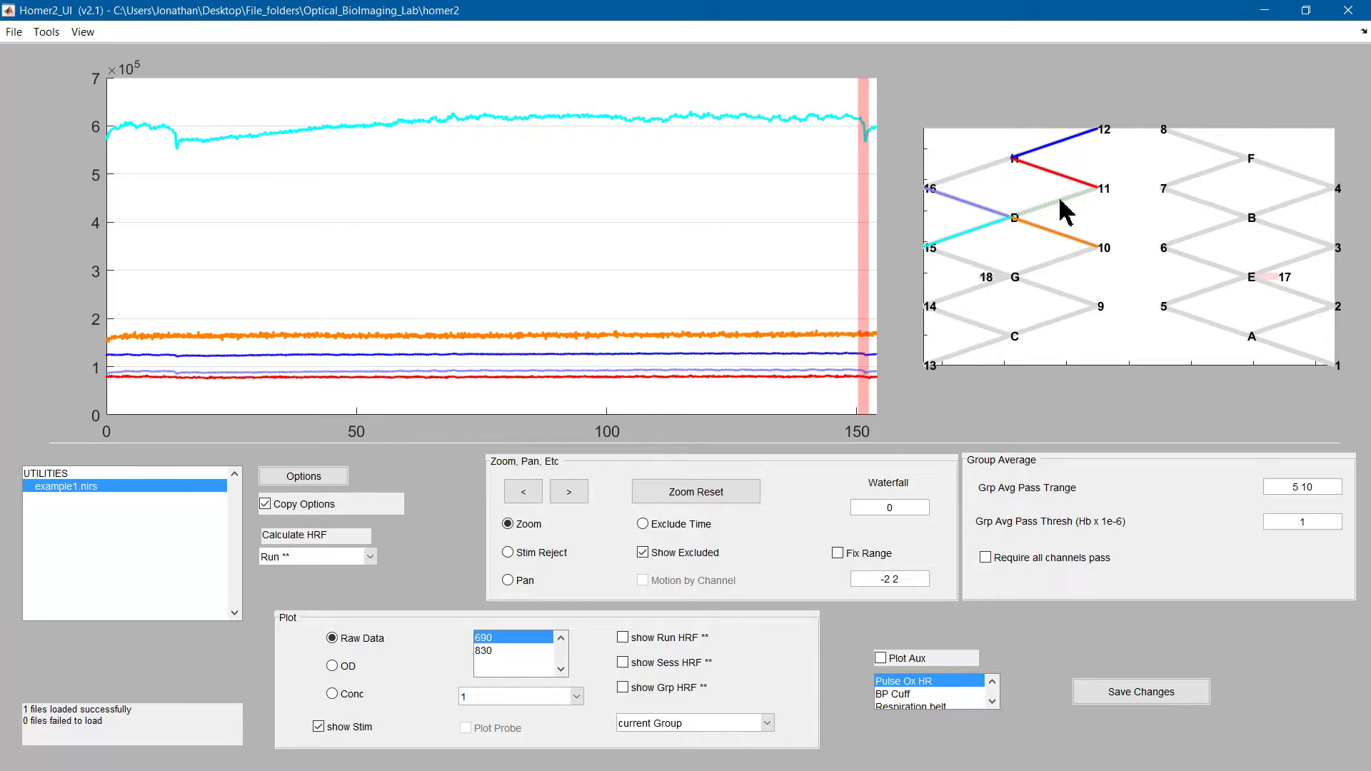
pyautogui.click(1064, 212)
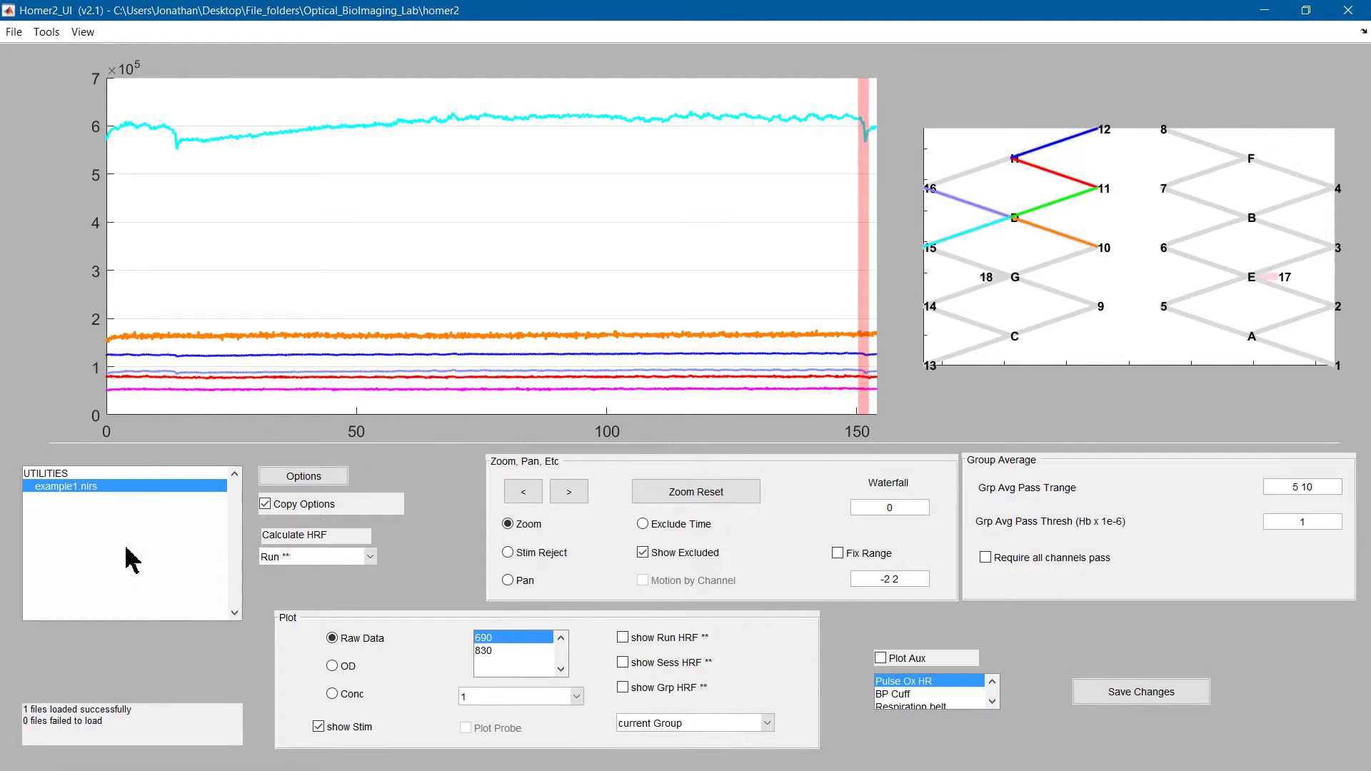
pyautogui.click(302, 479)
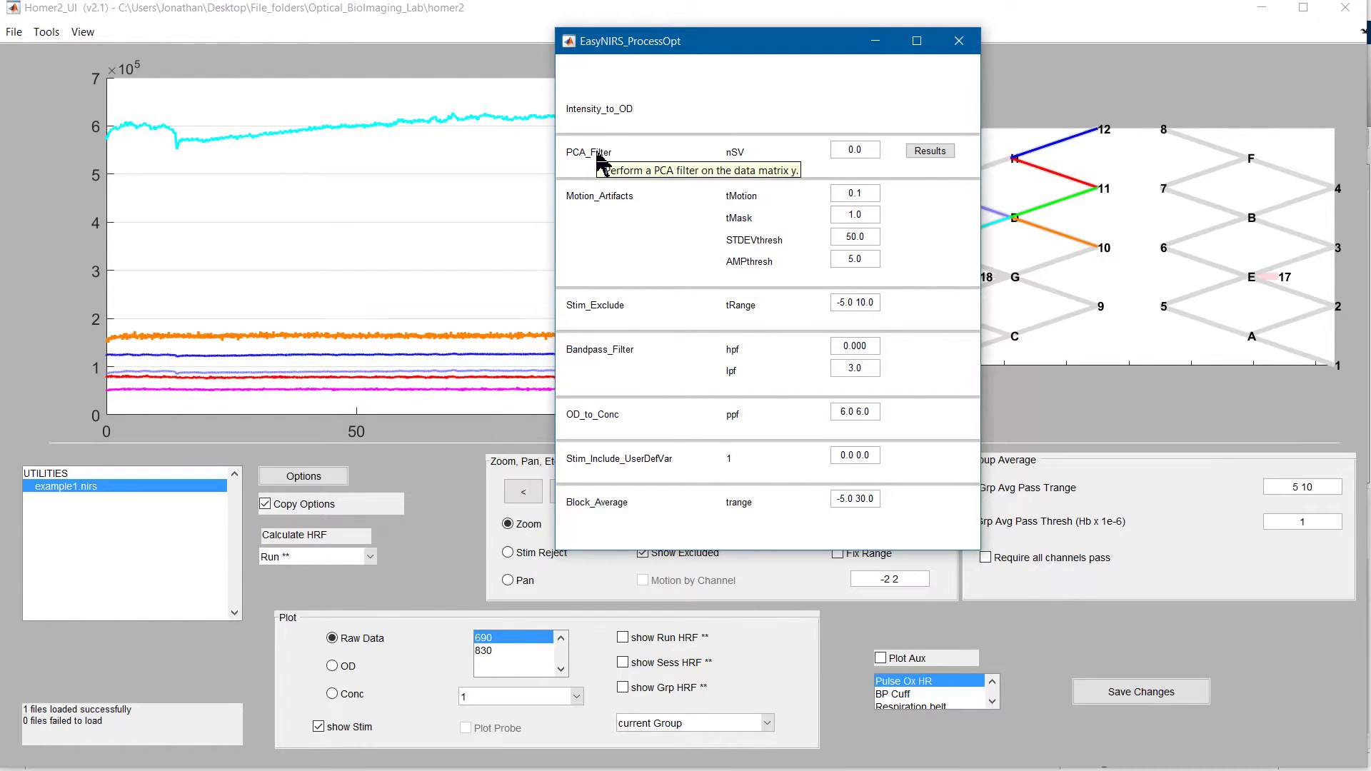
pyautogui.moveTo(601, 205)
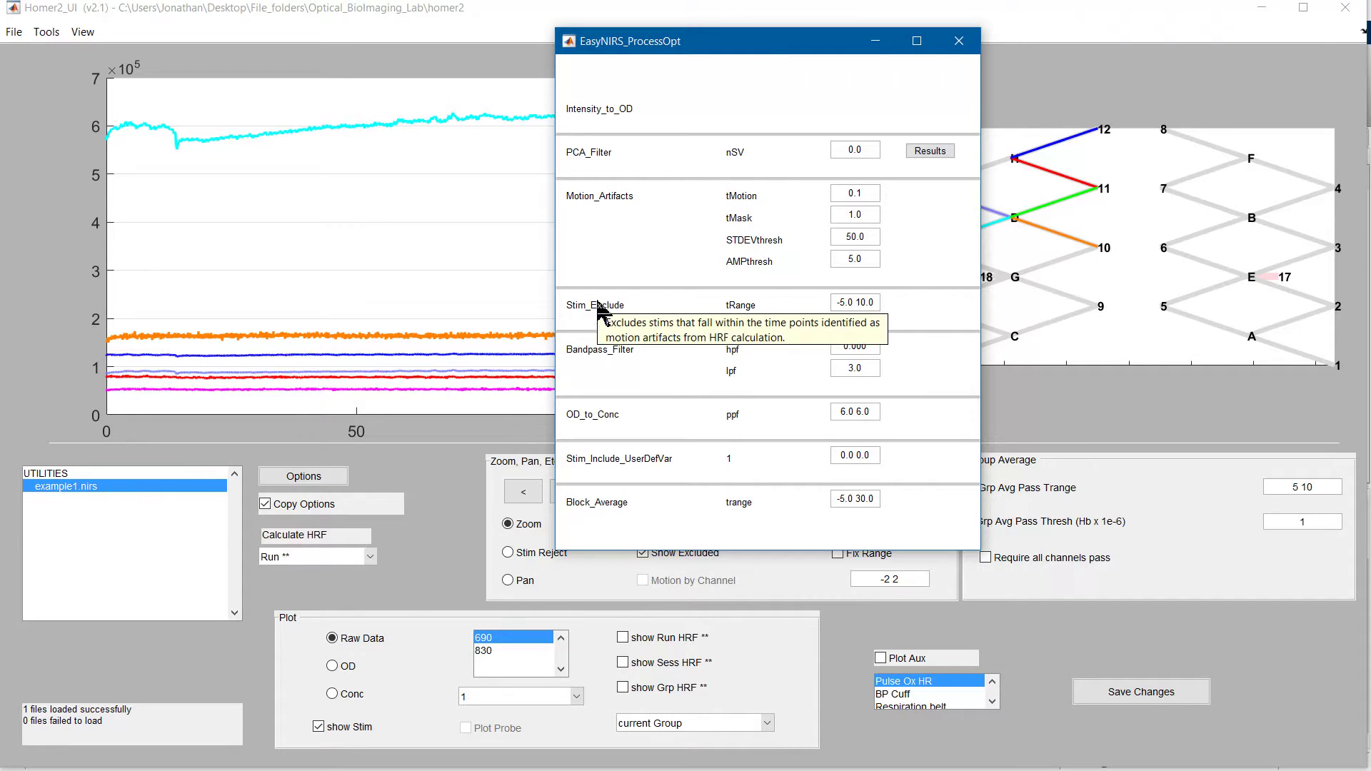
pyautogui.moveTo(743, 201)
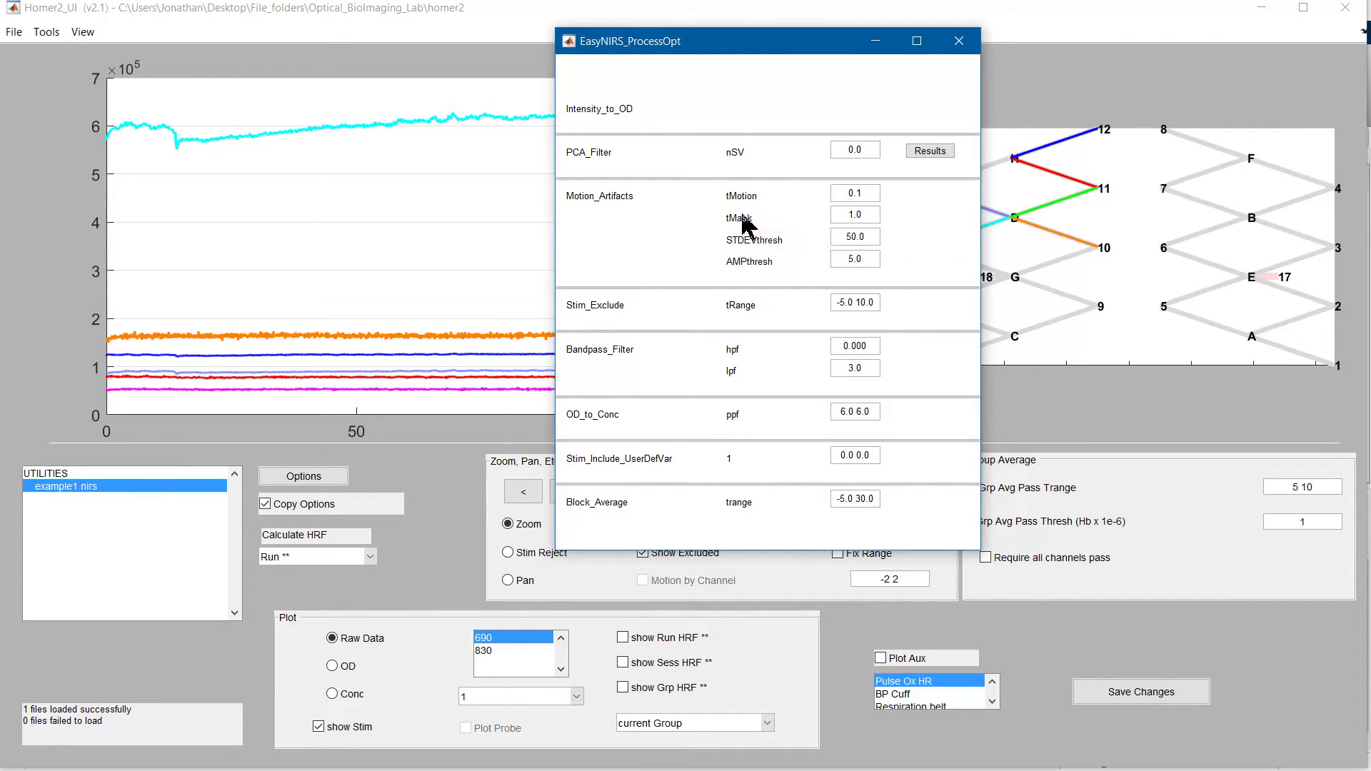
pyautogui.moveTo(740, 272)
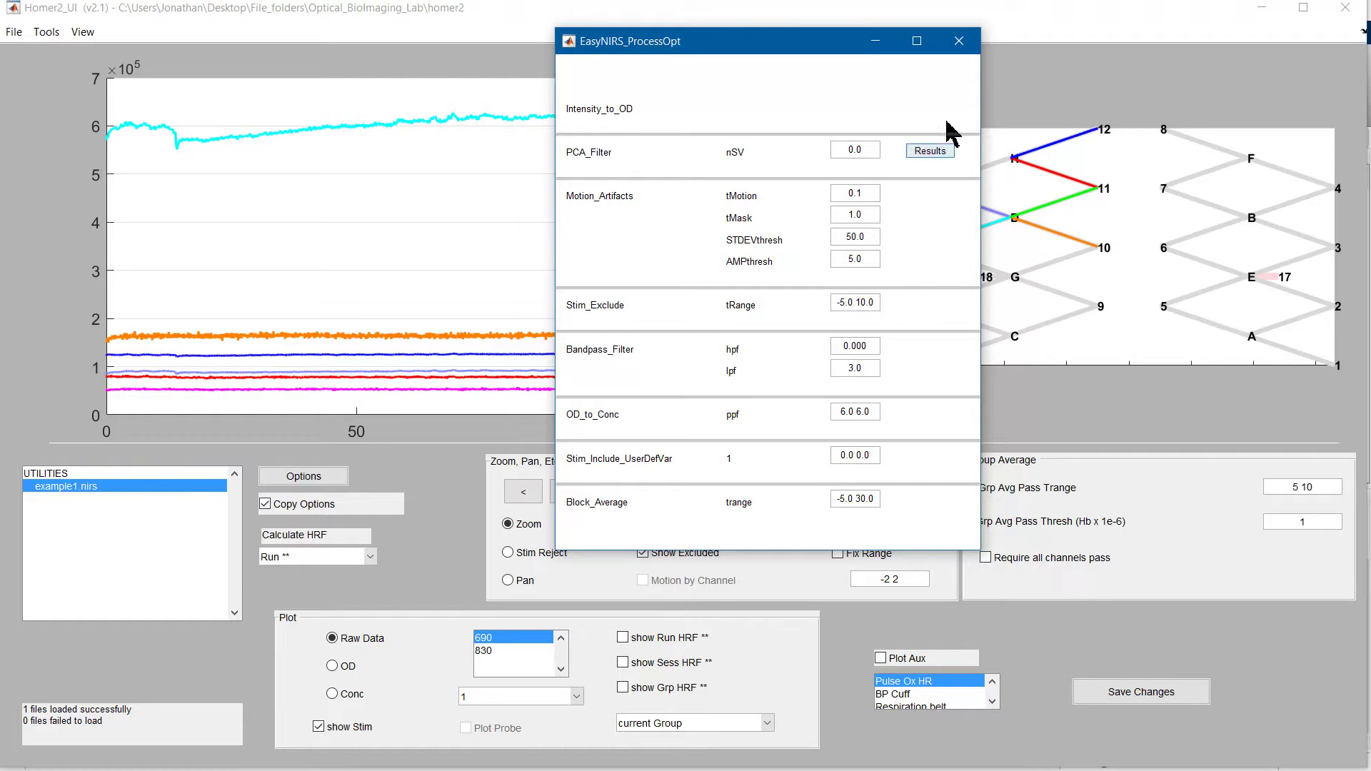
pyautogui.click(959, 44)
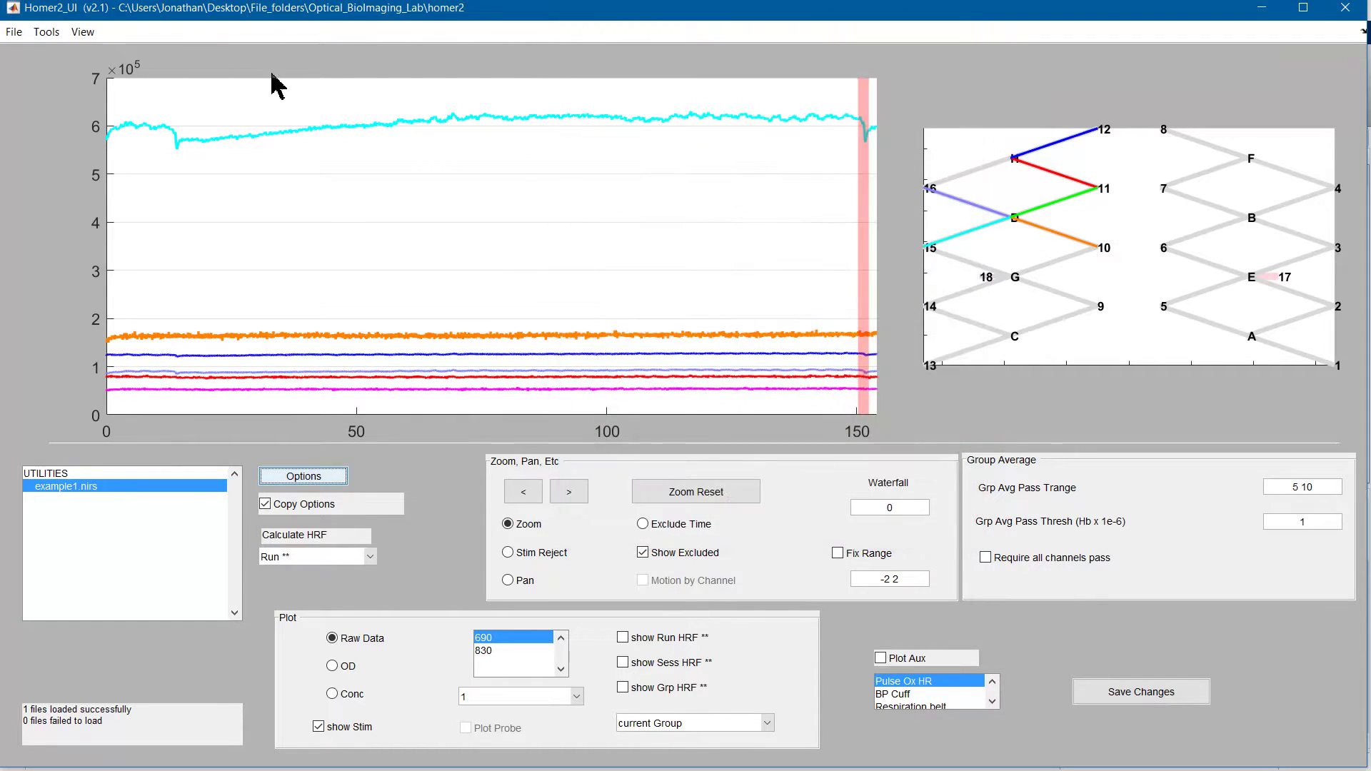
# - Open procStreamGUI and add hmrMotionCorrectWavelet to the processing stream
pyautogui.click(46, 32)
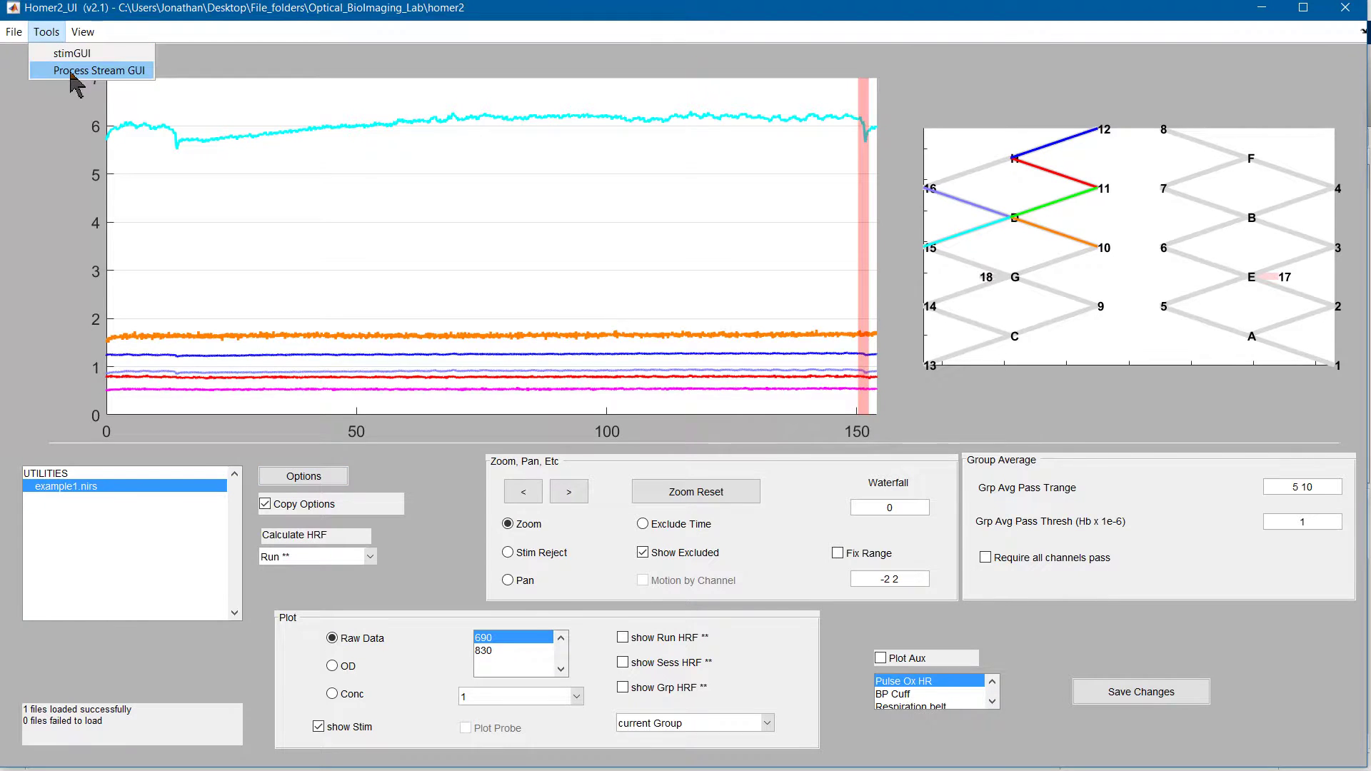
pyautogui.click(71, 71)
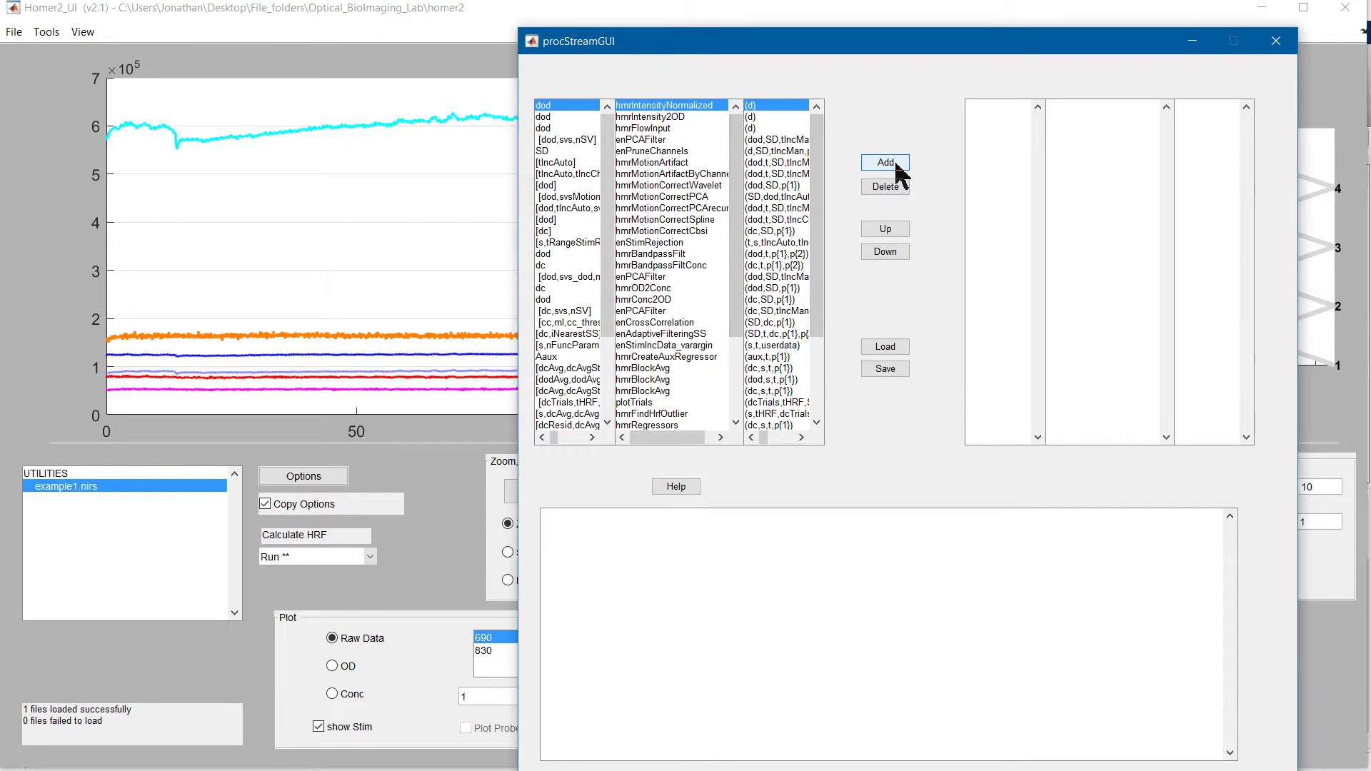
pyautogui.click(704, 185)
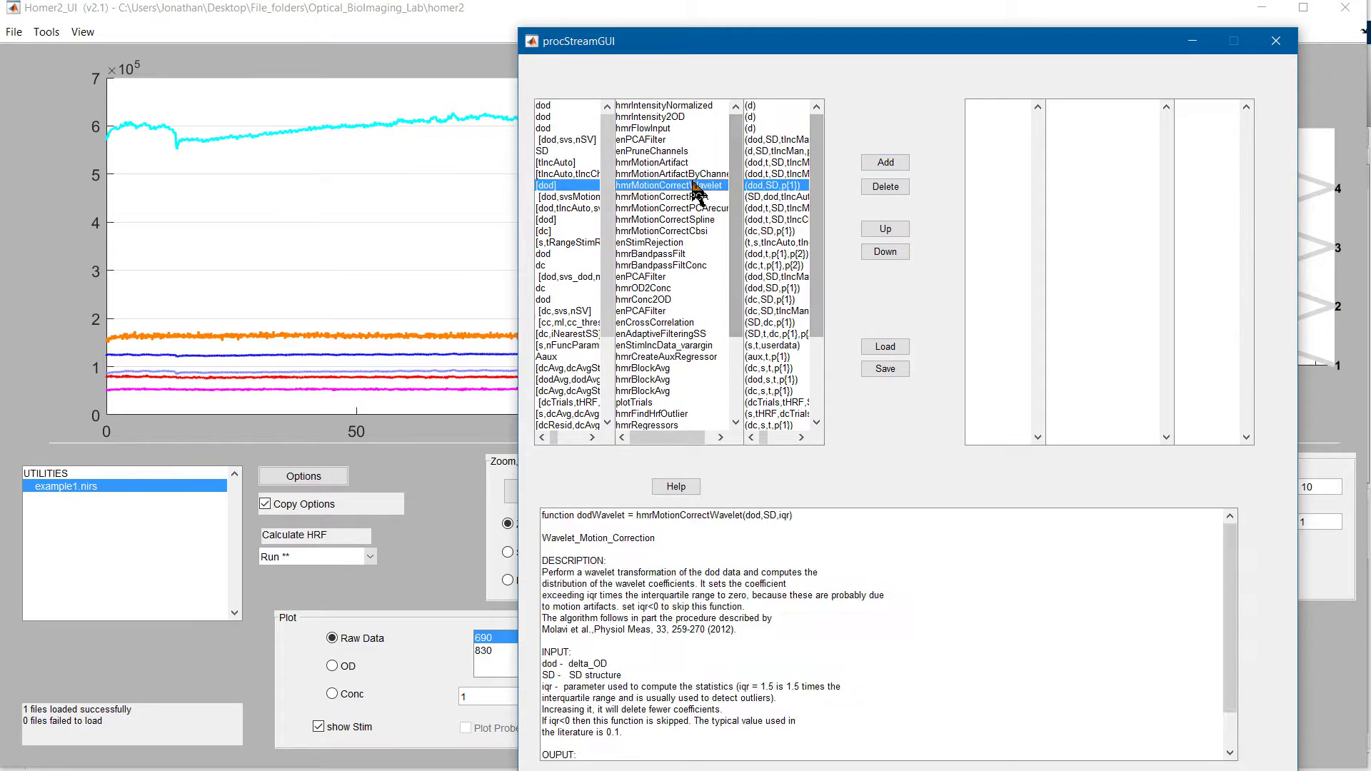
pyautogui.click(884, 163)
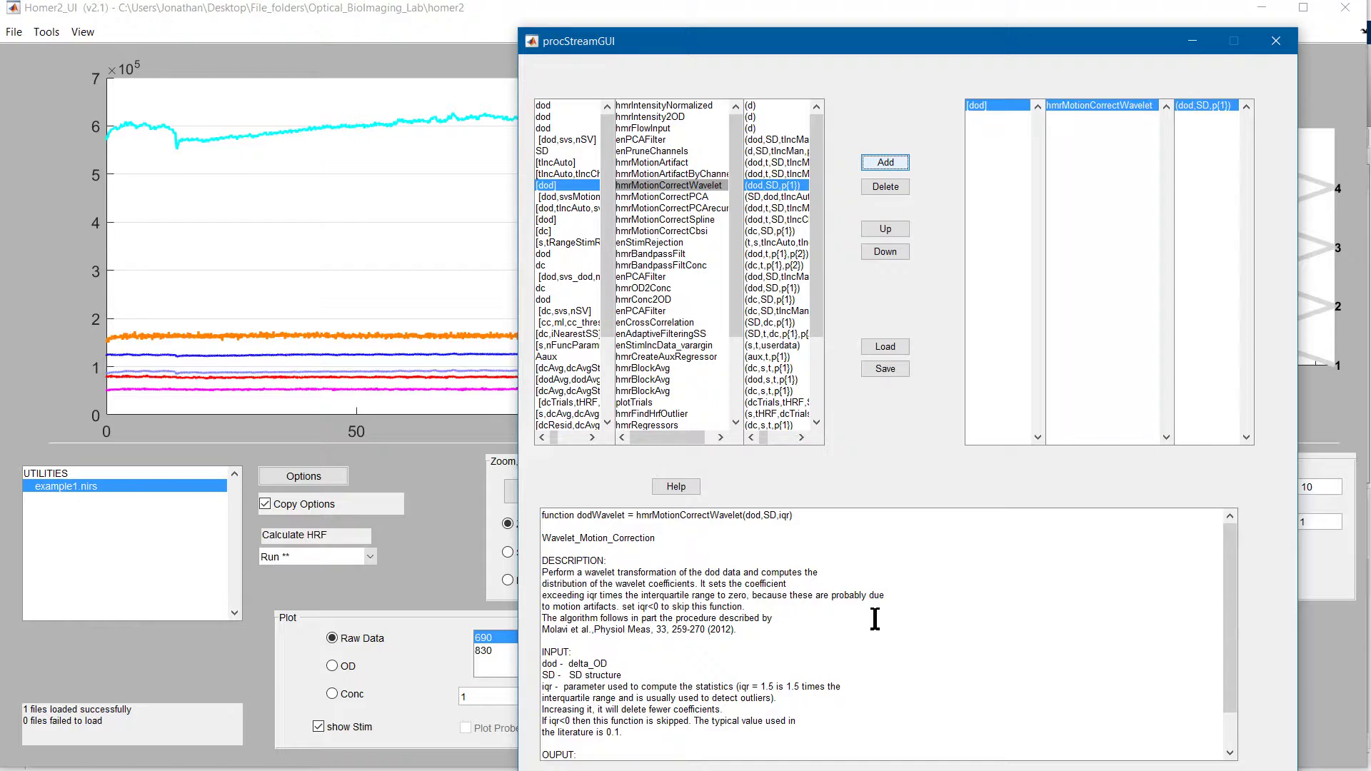
pyautogui.moveTo(1230, 613)
pyautogui.mouseDown()
pyautogui.moveTo(1239, 671)
pyautogui.moveTo(1236, 589)
pyautogui.mouseUp()
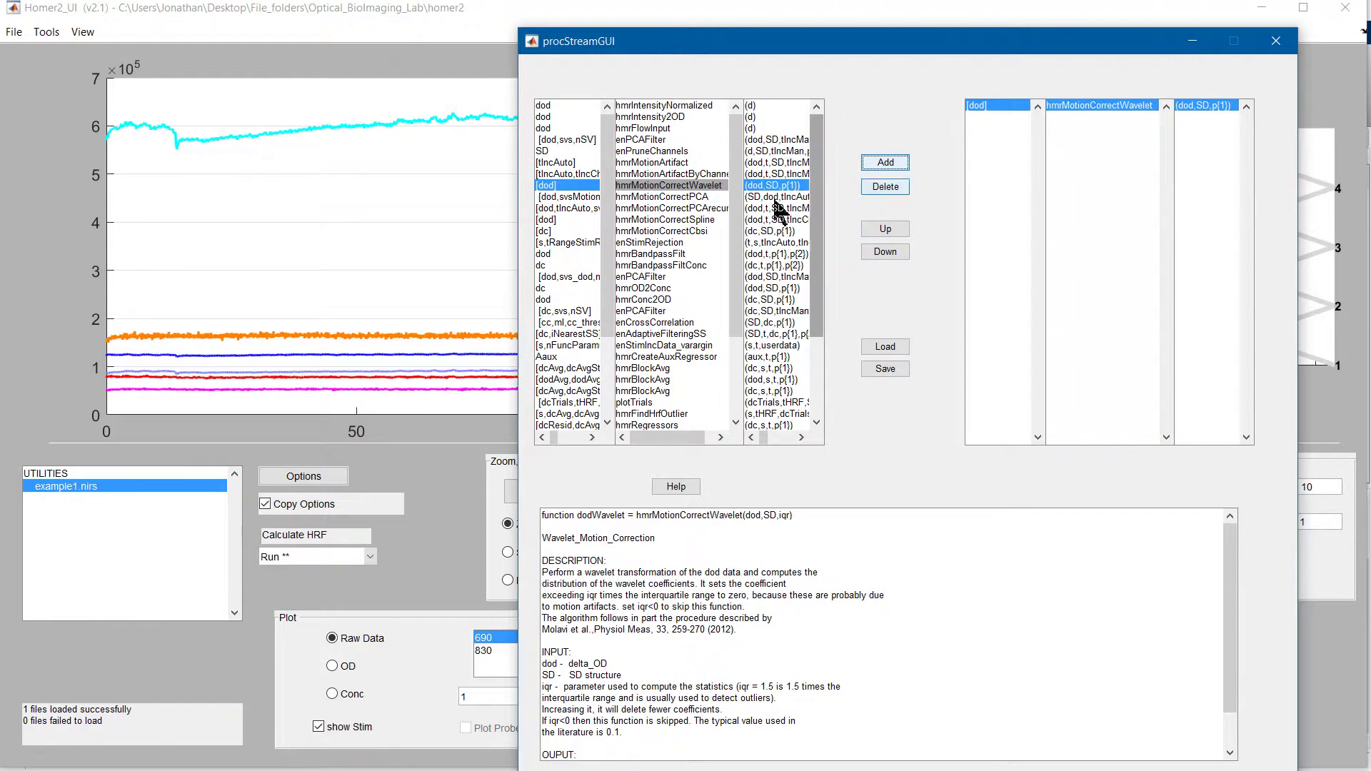
# - Add enStimRejection and enPCAFilter, then reorder so enPCAFilter ends last
pyautogui.click(674, 242)
pyautogui.click(886, 162)
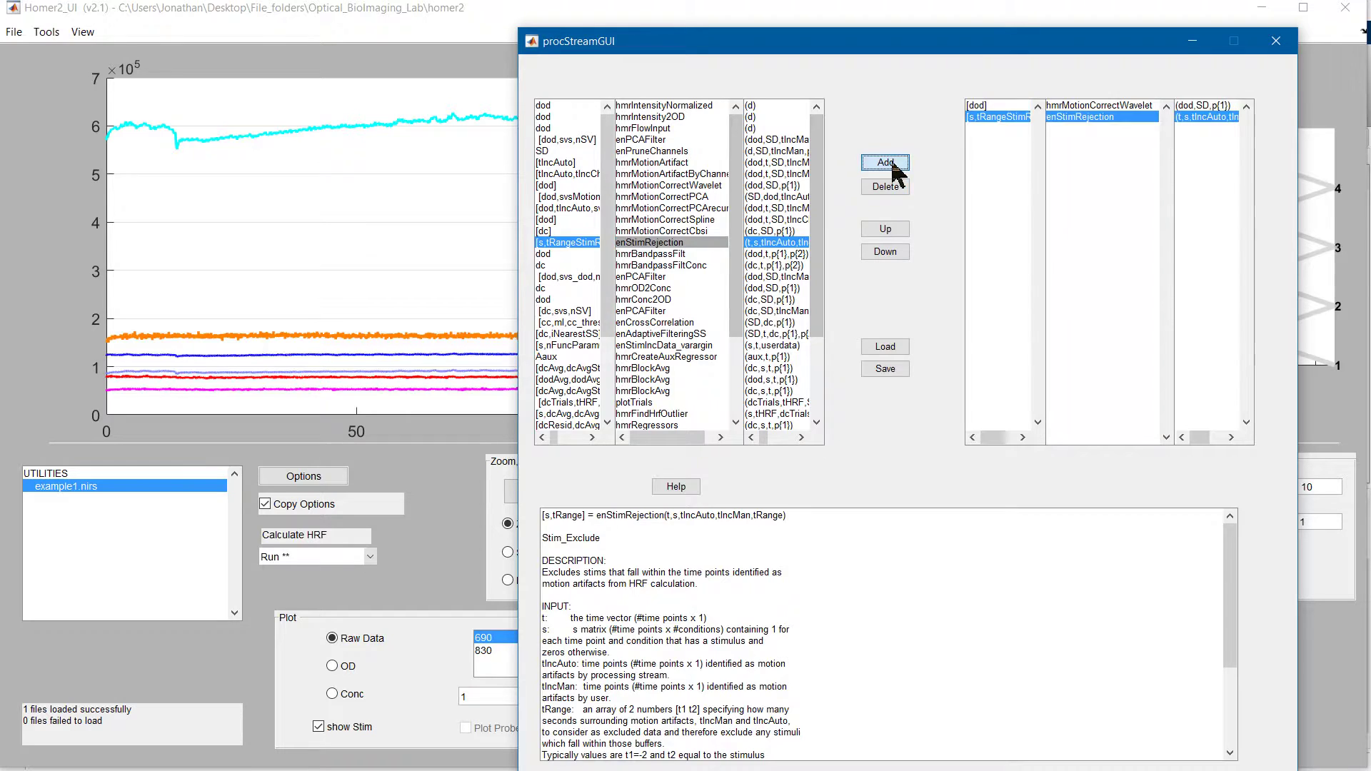
pyautogui.click(723, 268)
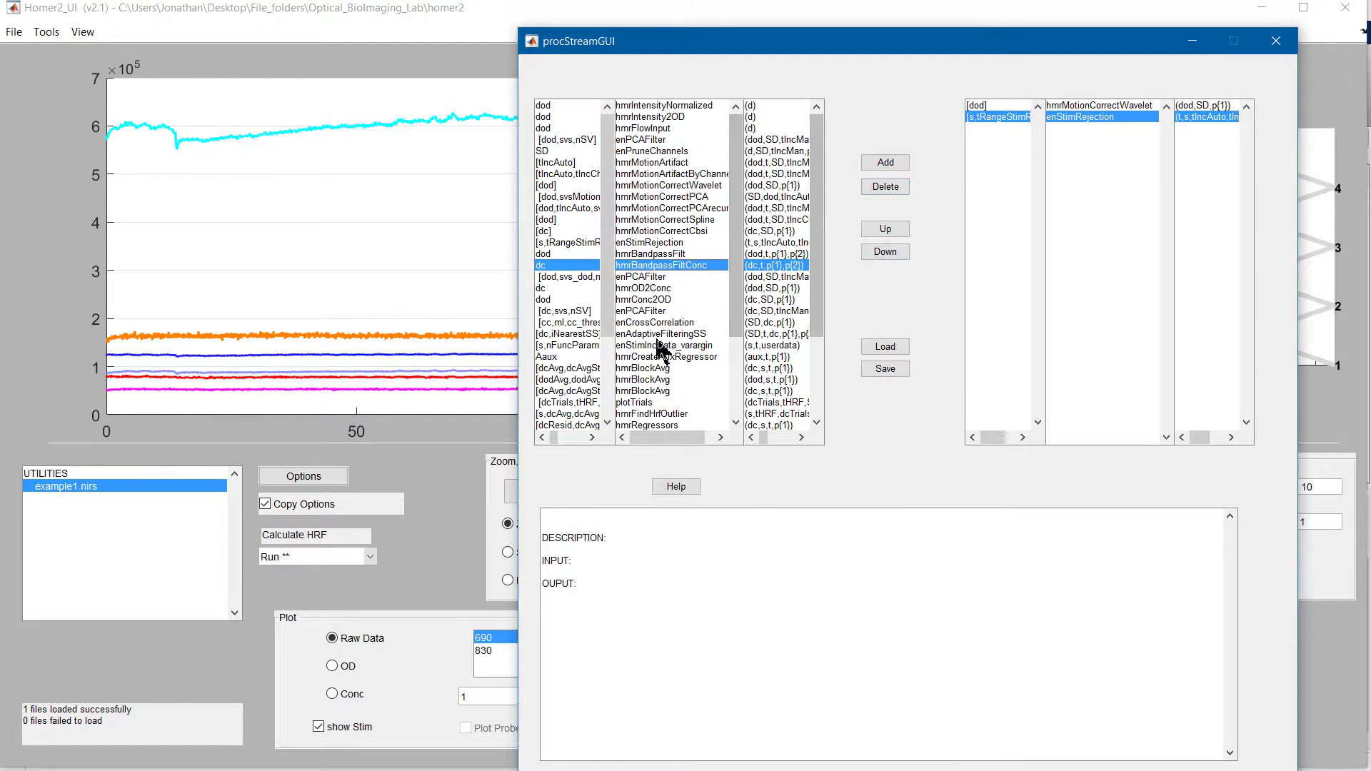
pyautogui.click(745, 332)
pyautogui.click(657, 276)
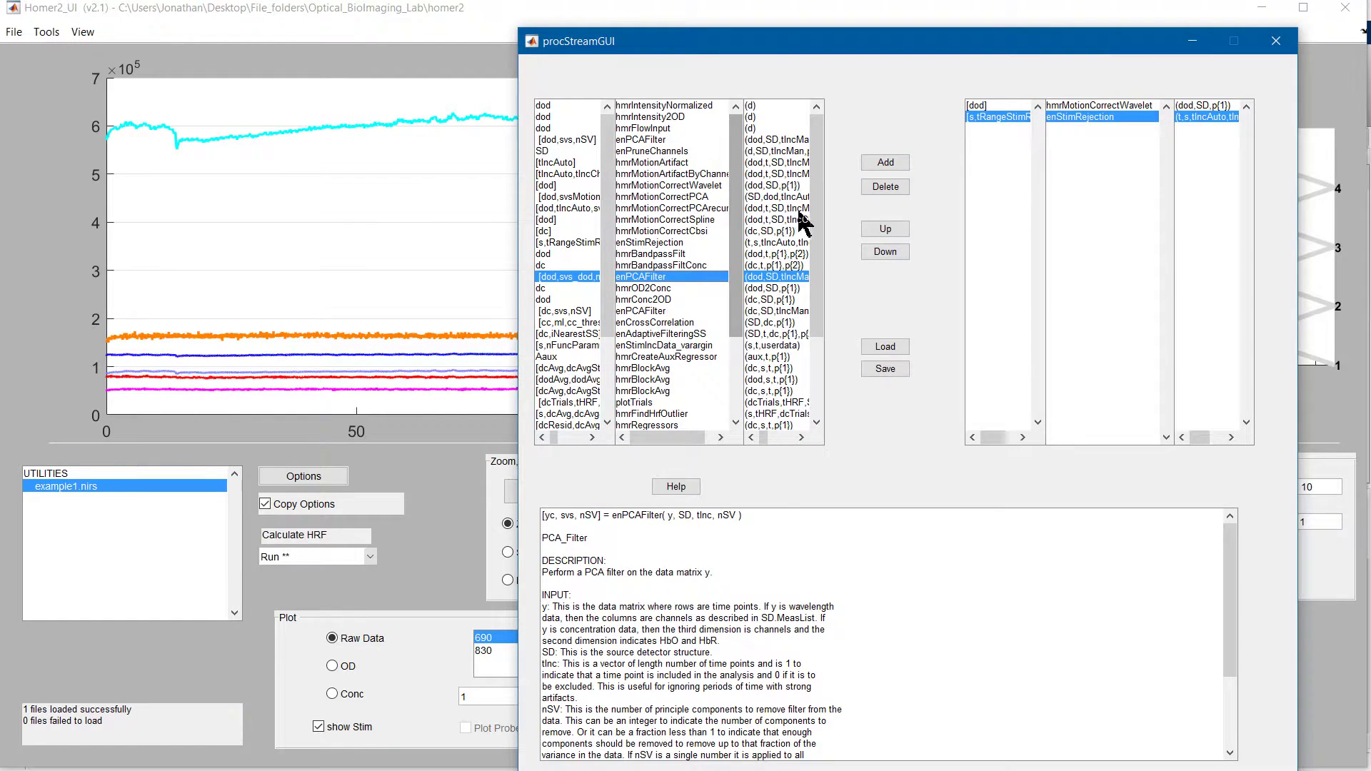
pyautogui.click(886, 164)
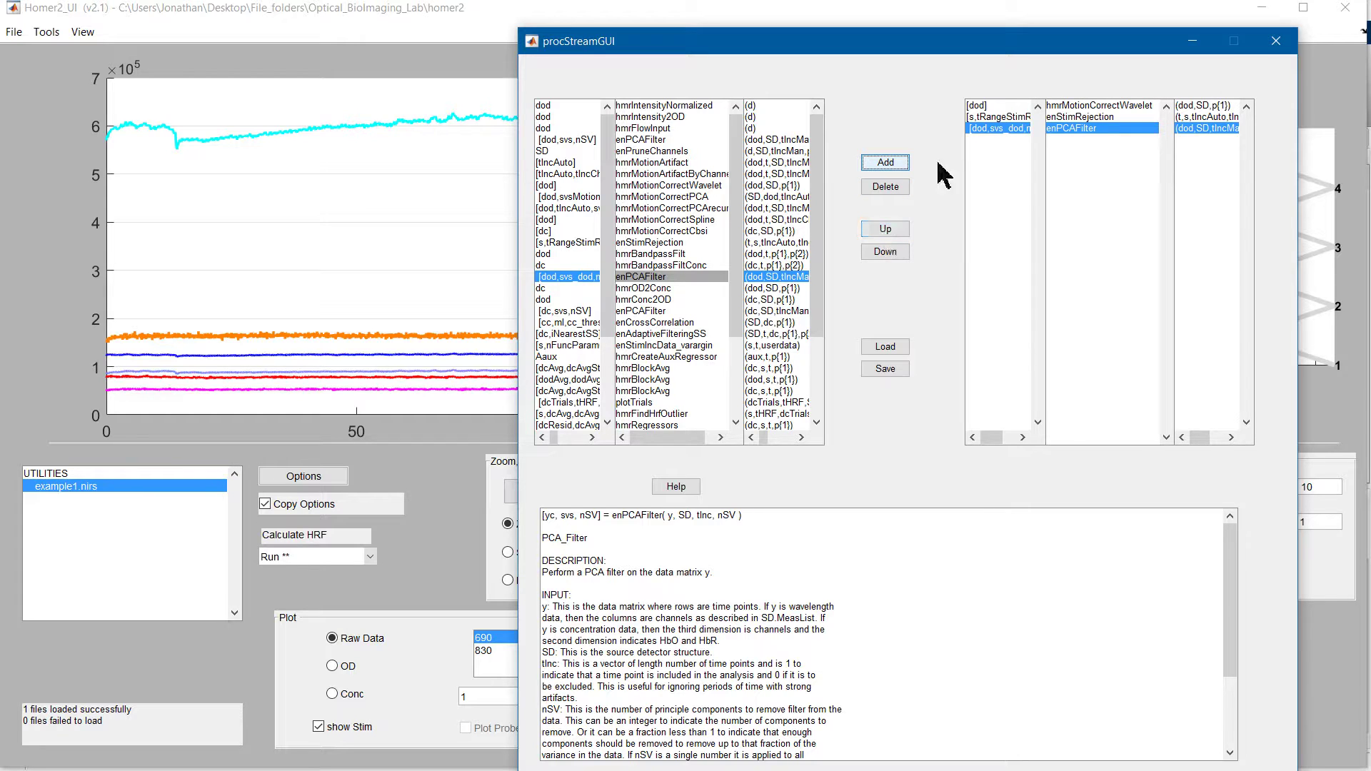
pyautogui.click(885, 228)
pyautogui.click(886, 252)
pyautogui.click(885, 251)
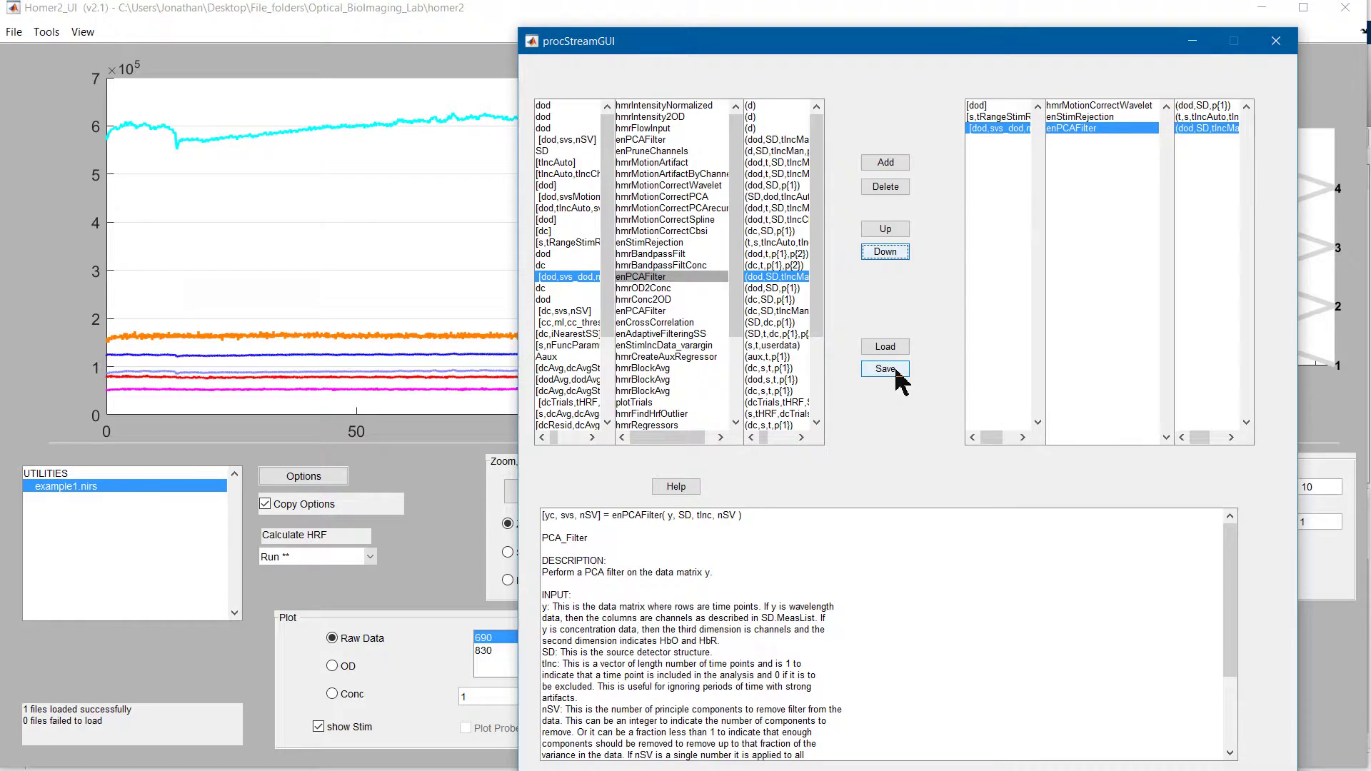
# - Close procStreamGUI and calculate the HRF at the Run level
pyautogui.click(1285, 45)
pyautogui.click(13, 31)
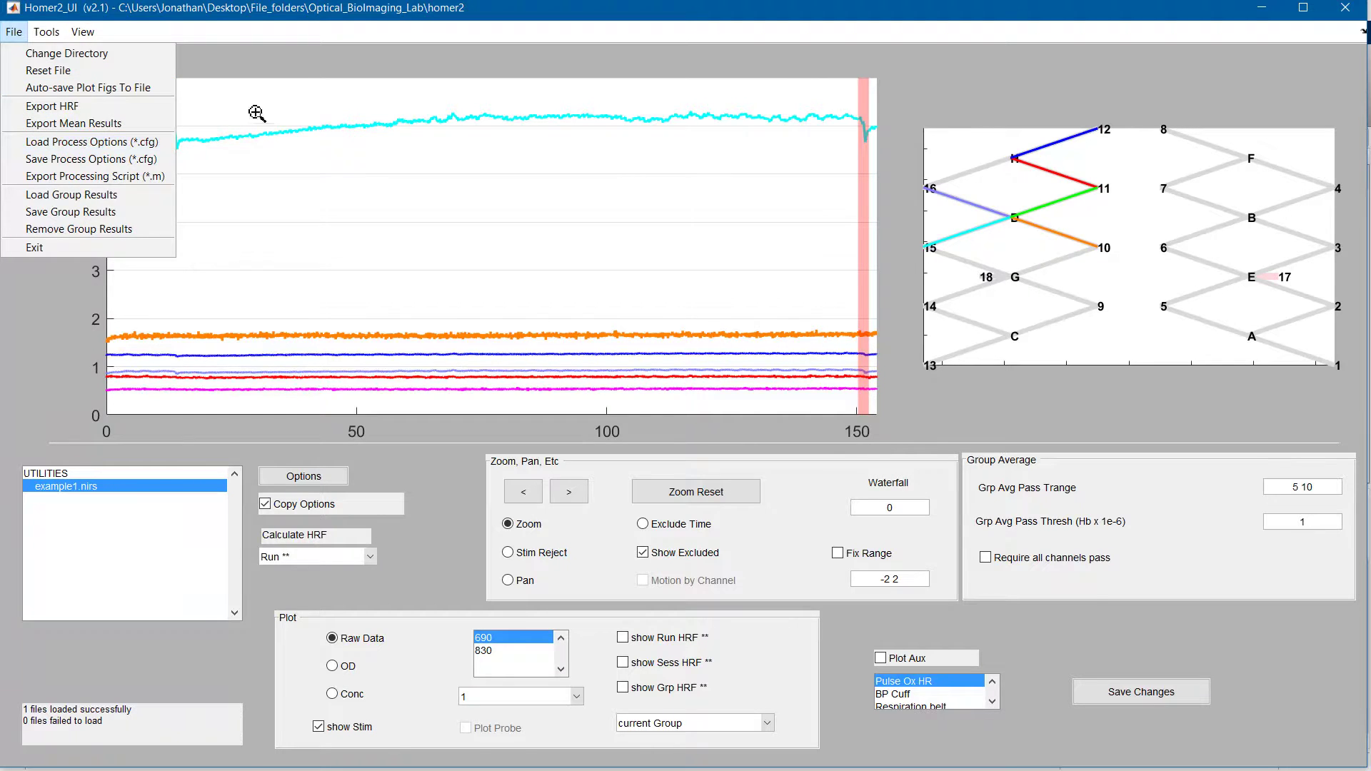
pyautogui.click(308, 67)
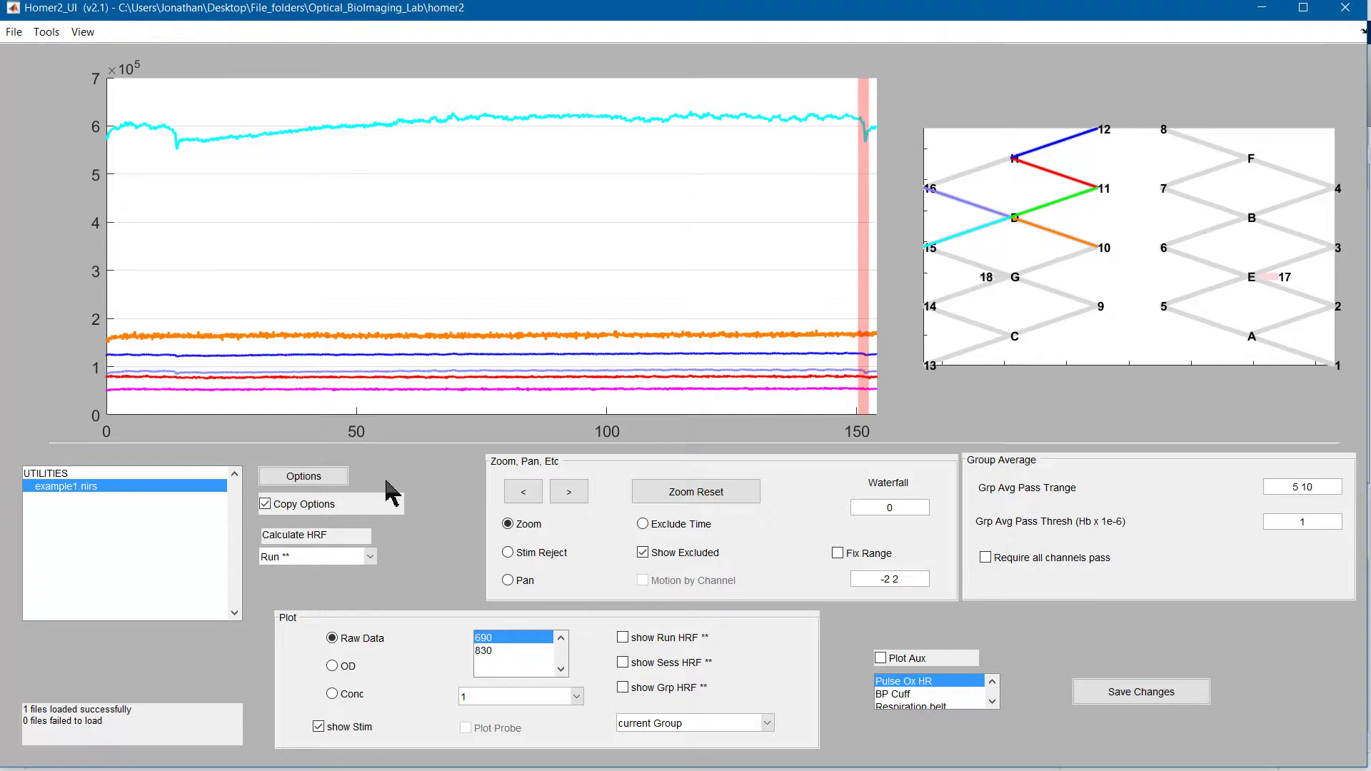
pyautogui.click(350, 561)
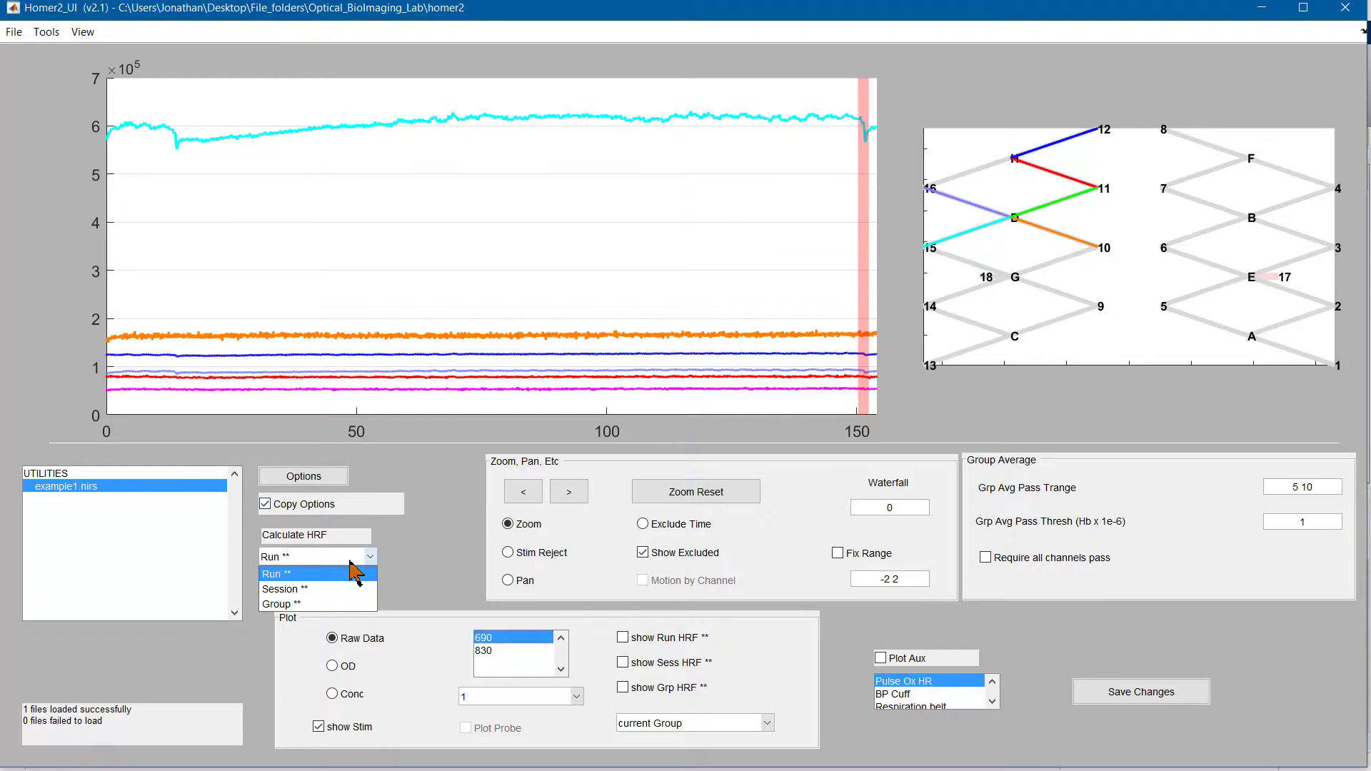
pyautogui.click(273, 578)
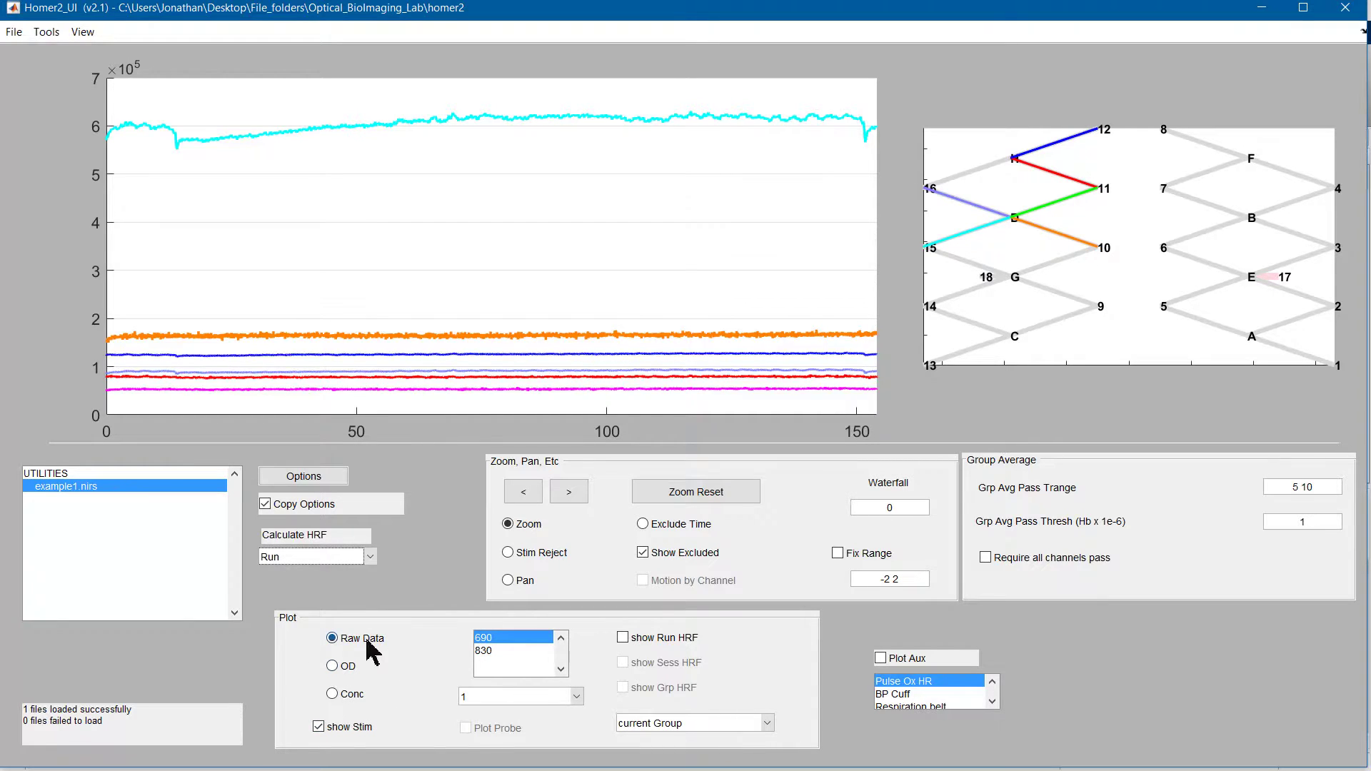
# - Toggle the raw-data plot between the 830 nm and 690 nm wavelengths
pyautogui.click(494, 652)
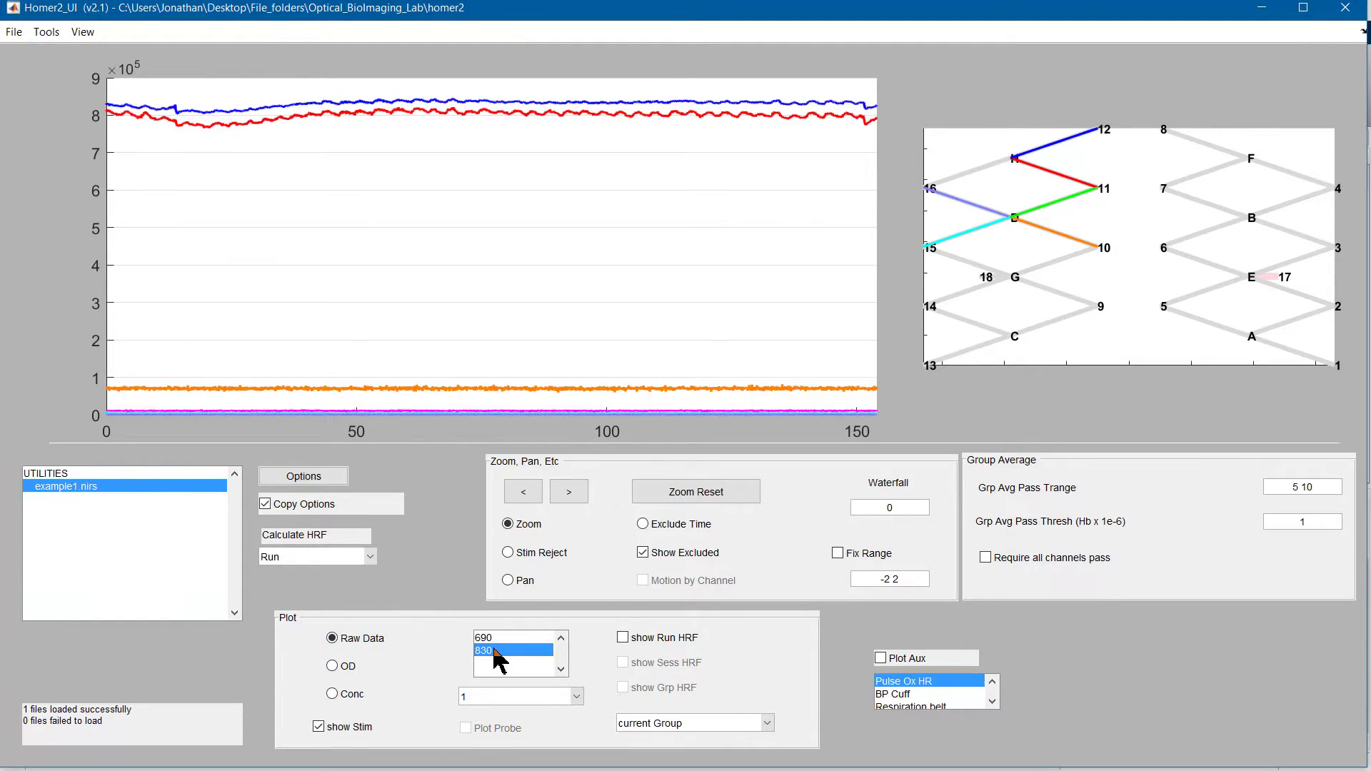
pyautogui.press('Up')
pyautogui.press('Down')
pyautogui.press('Up')
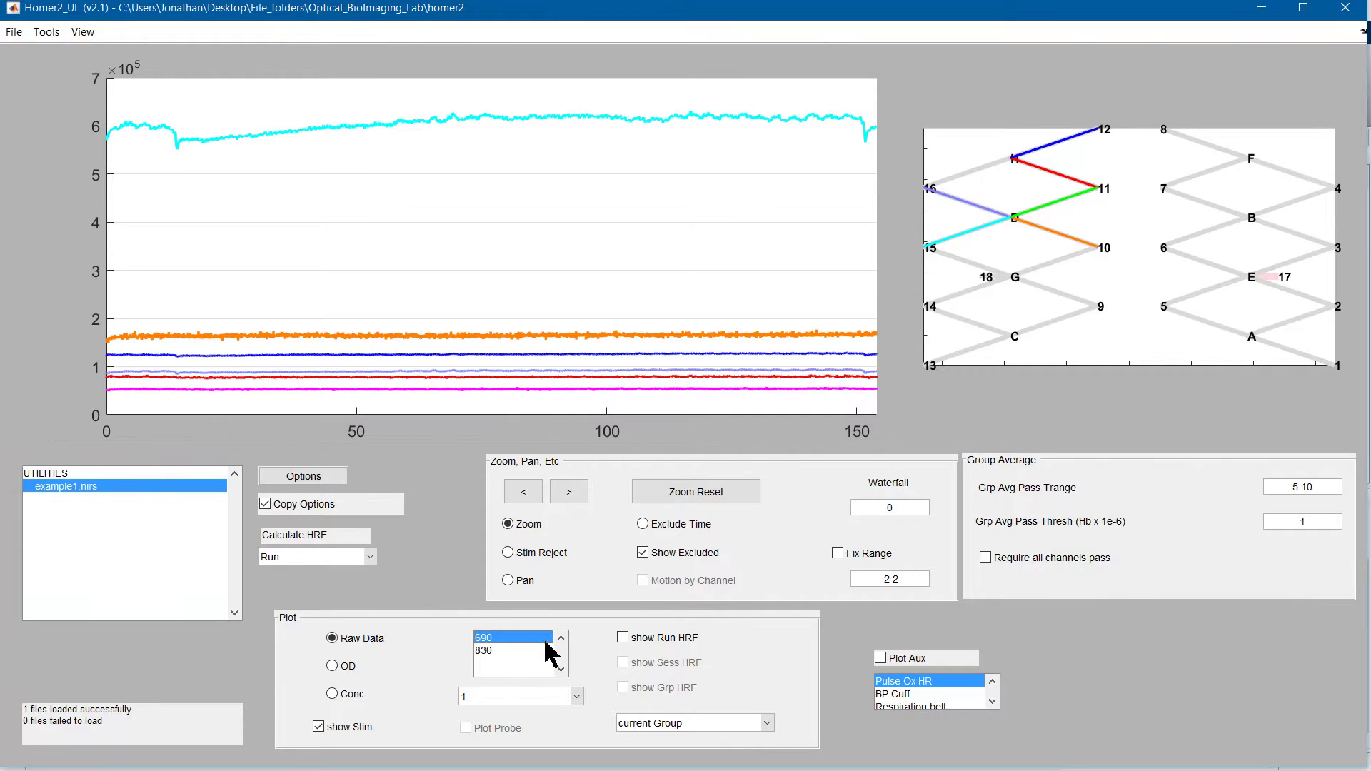
# - Keep the numbered setting at 1 and plot optical density at 830 nm
pyautogui.click(490, 698)
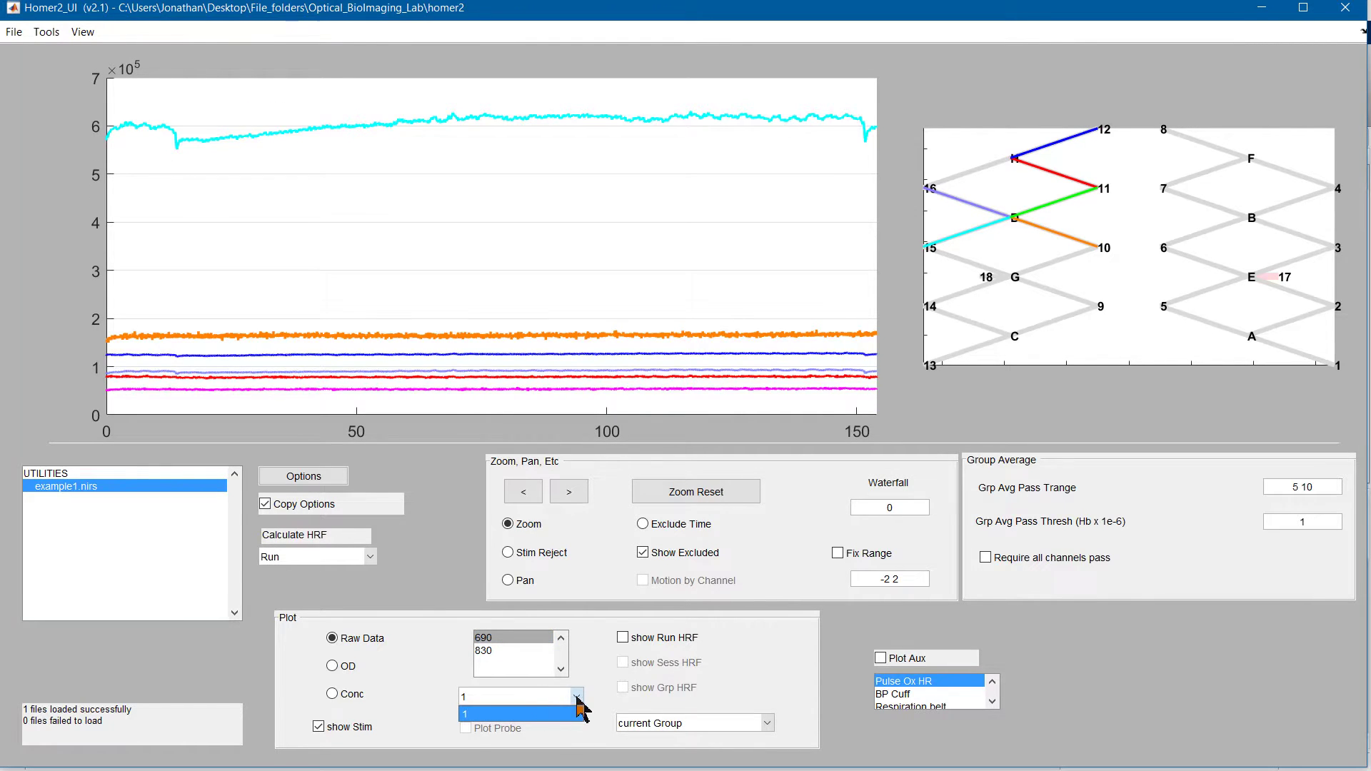
pyautogui.click(580, 704)
pyautogui.click(577, 697)
pyautogui.click(591, 694)
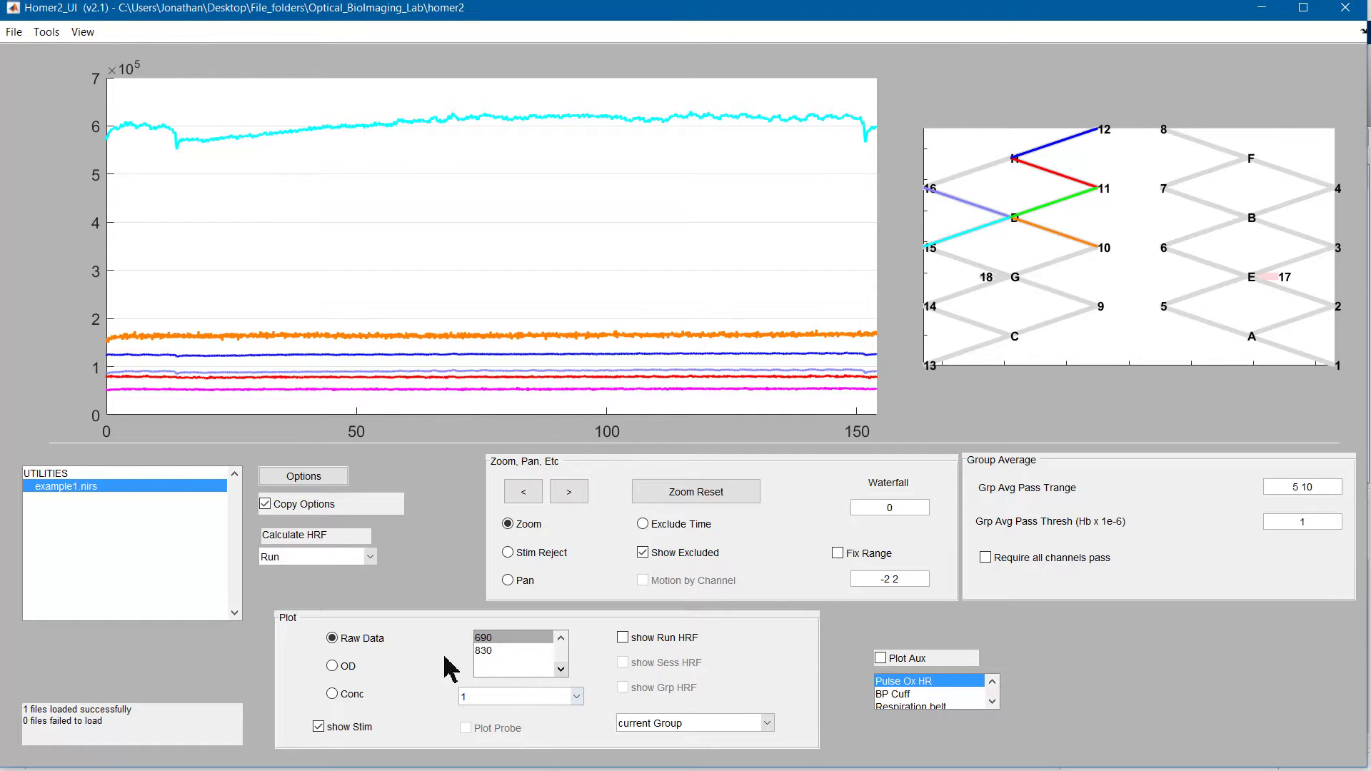
pyautogui.click(332, 666)
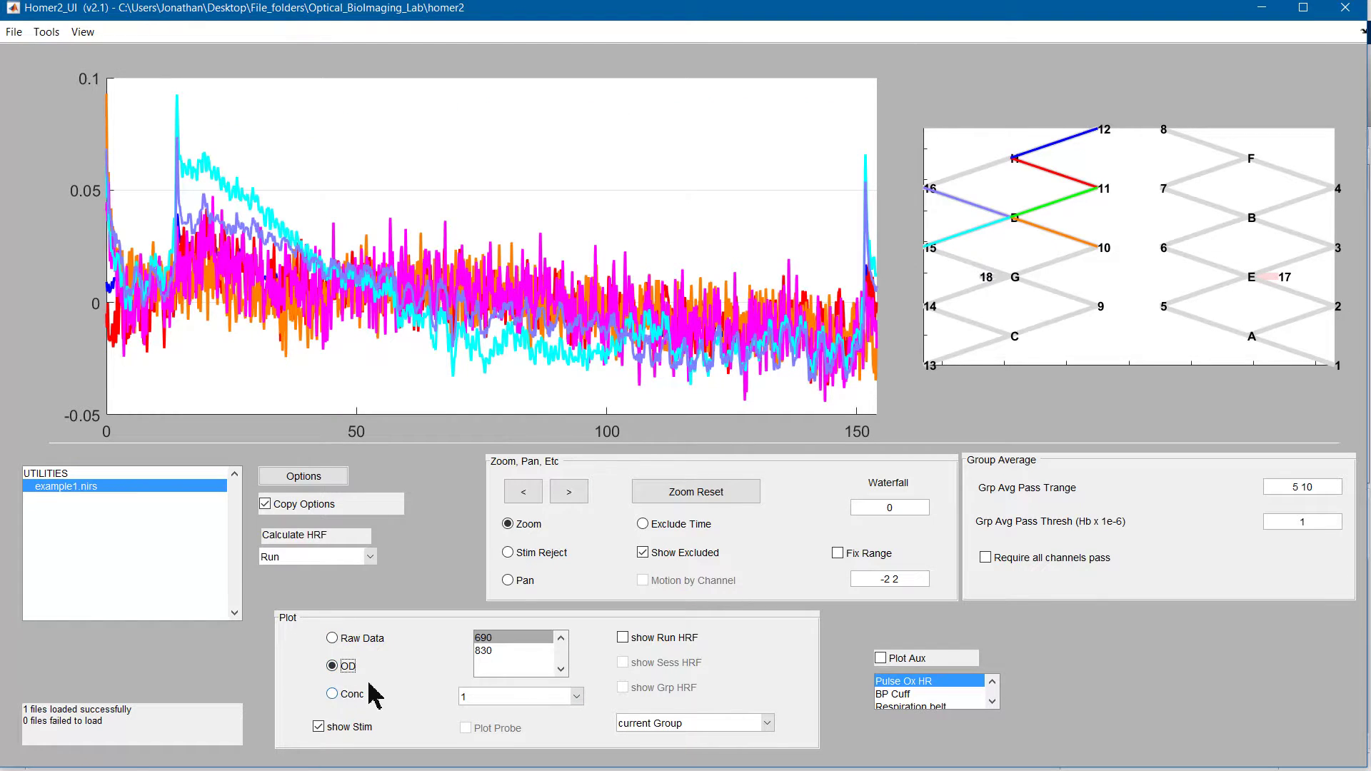
pyautogui.click(488, 651)
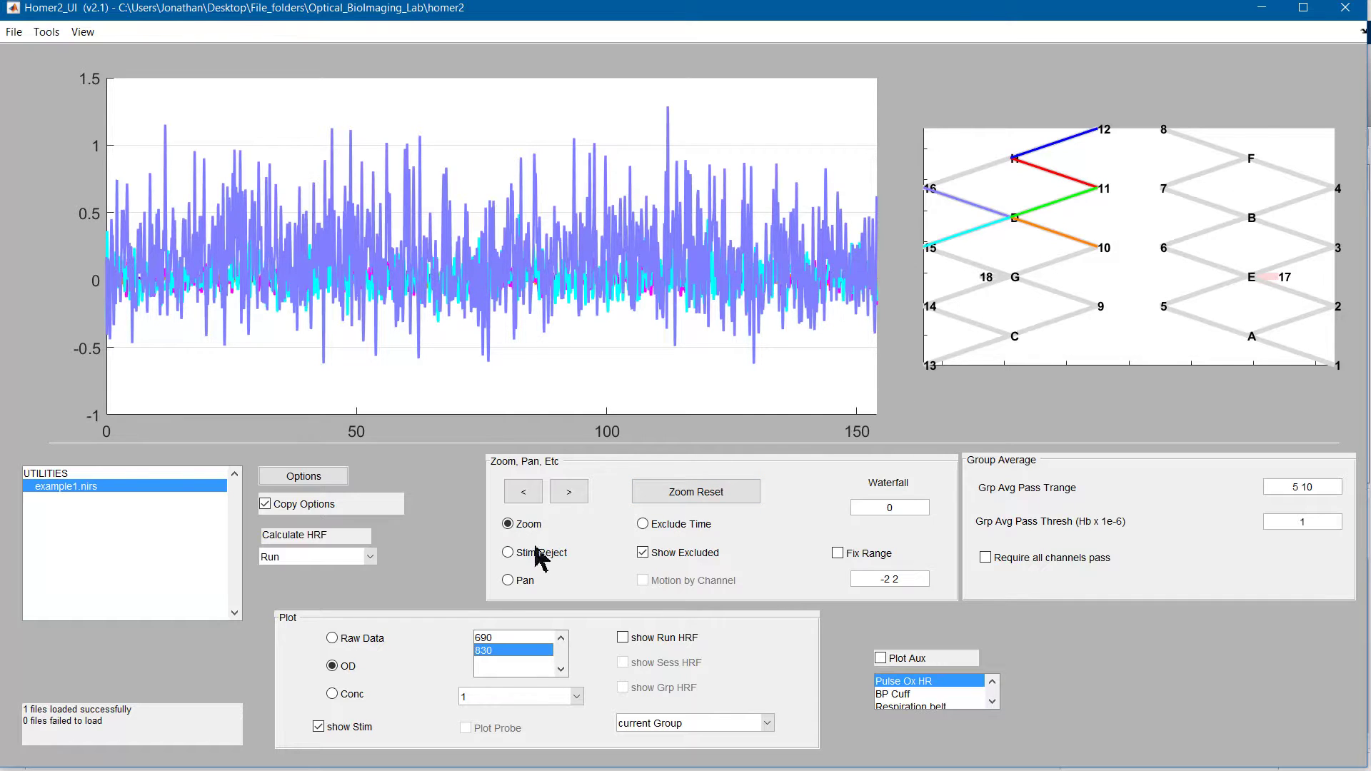
# - Switch to concentration data, view HbT and HbR, then settle on HbO traces
pyautogui.click(332, 694)
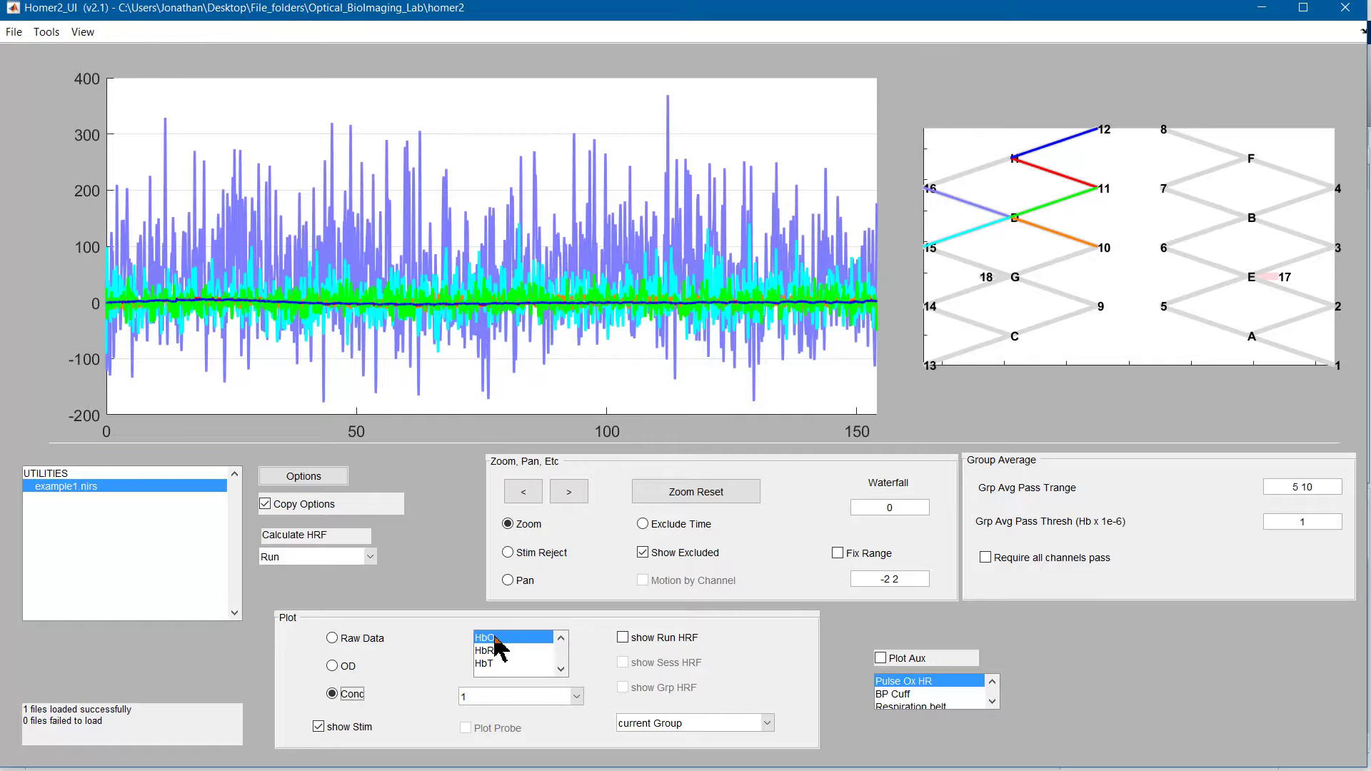
pyautogui.click(496, 664)
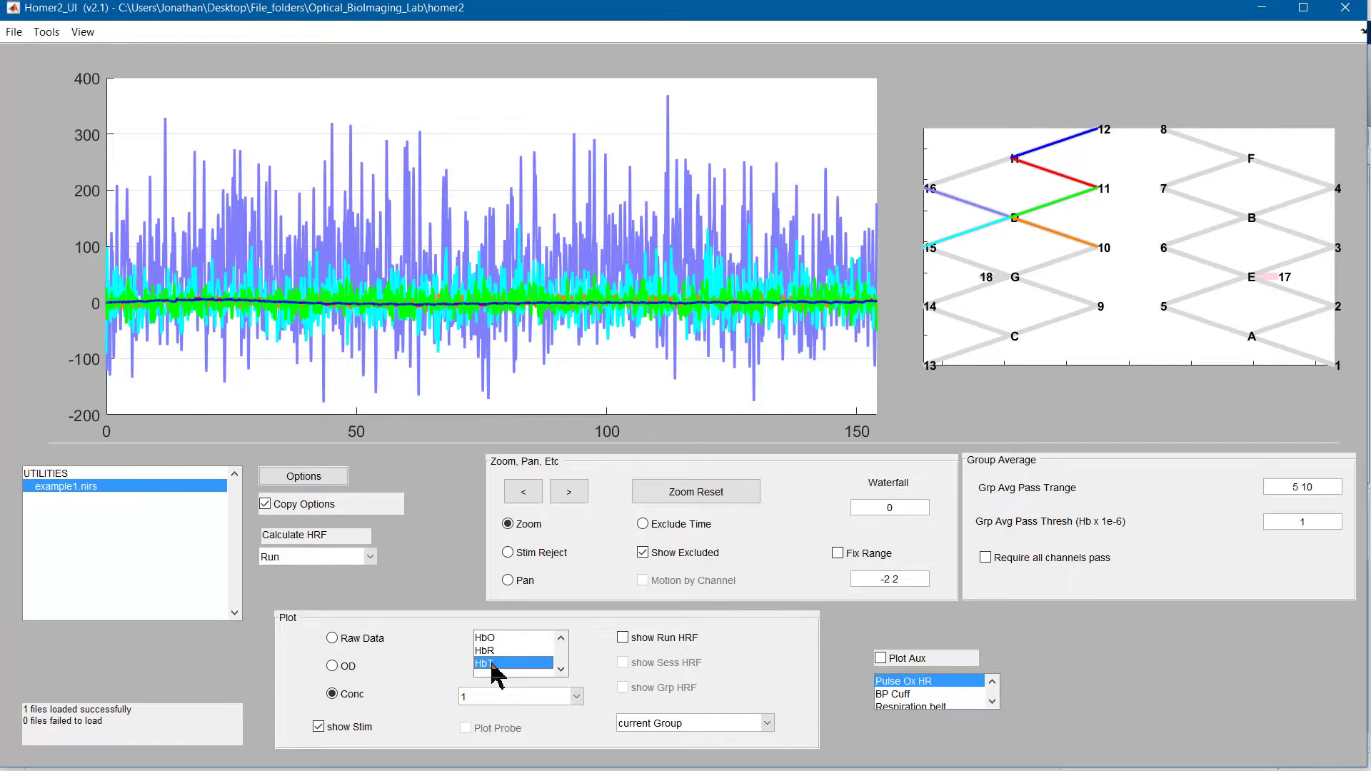
pyautogui.click(486, 650)
pyautogui.click(485, 638)
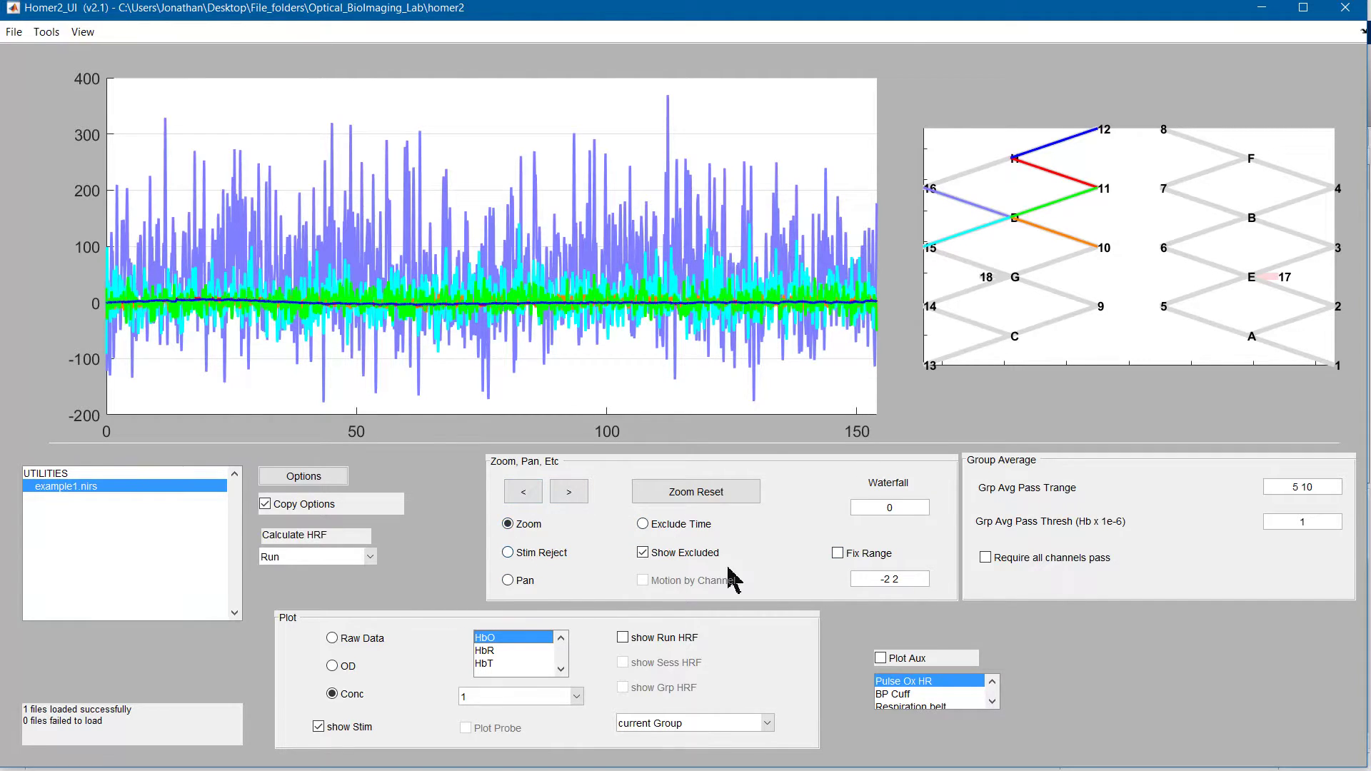
# - Zoom into roughly 80–108 s, shift the window back and forth, then reset to full range
pyautogui.click(569, 492)
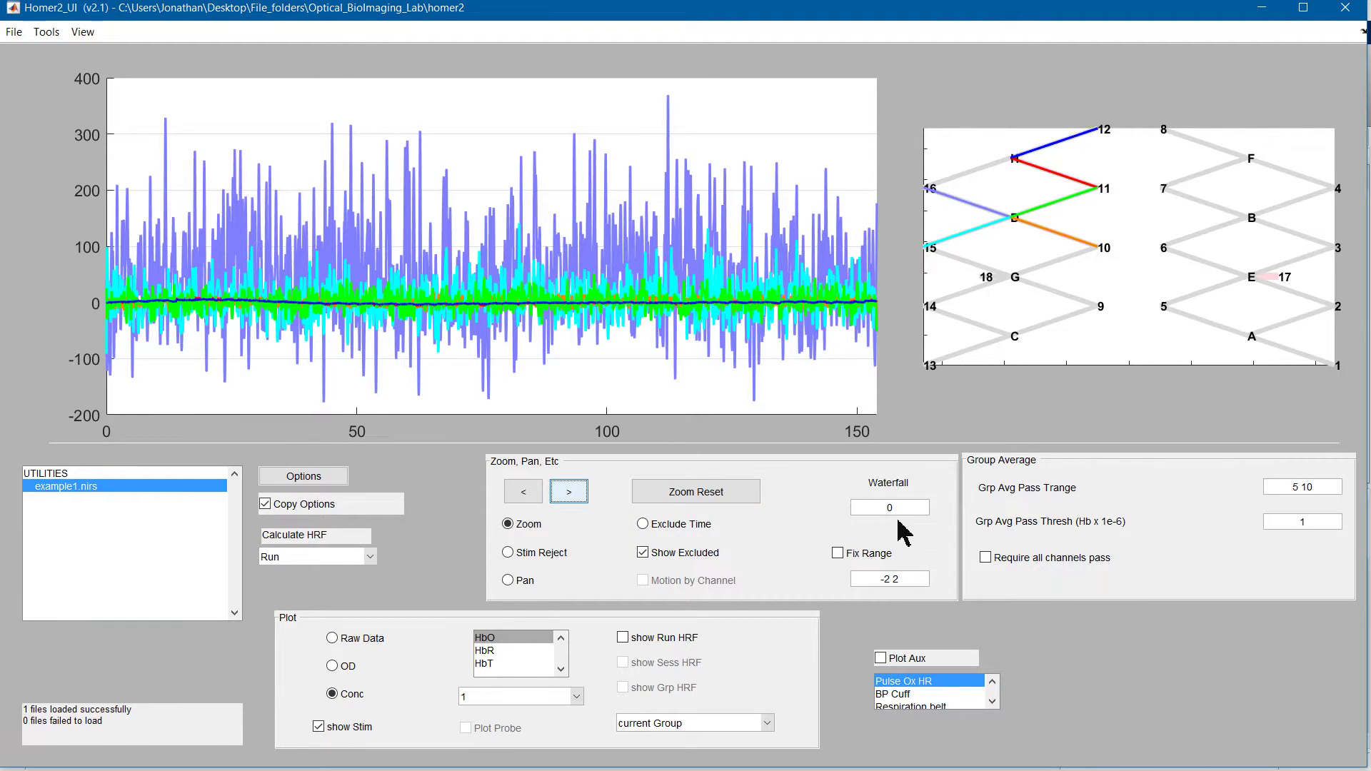
pyautogui.moveTo(504, 206); pyautogui.dragTo(652, 367)
pyautogui.click(572, 492)
pyautogui.click(571, 492)
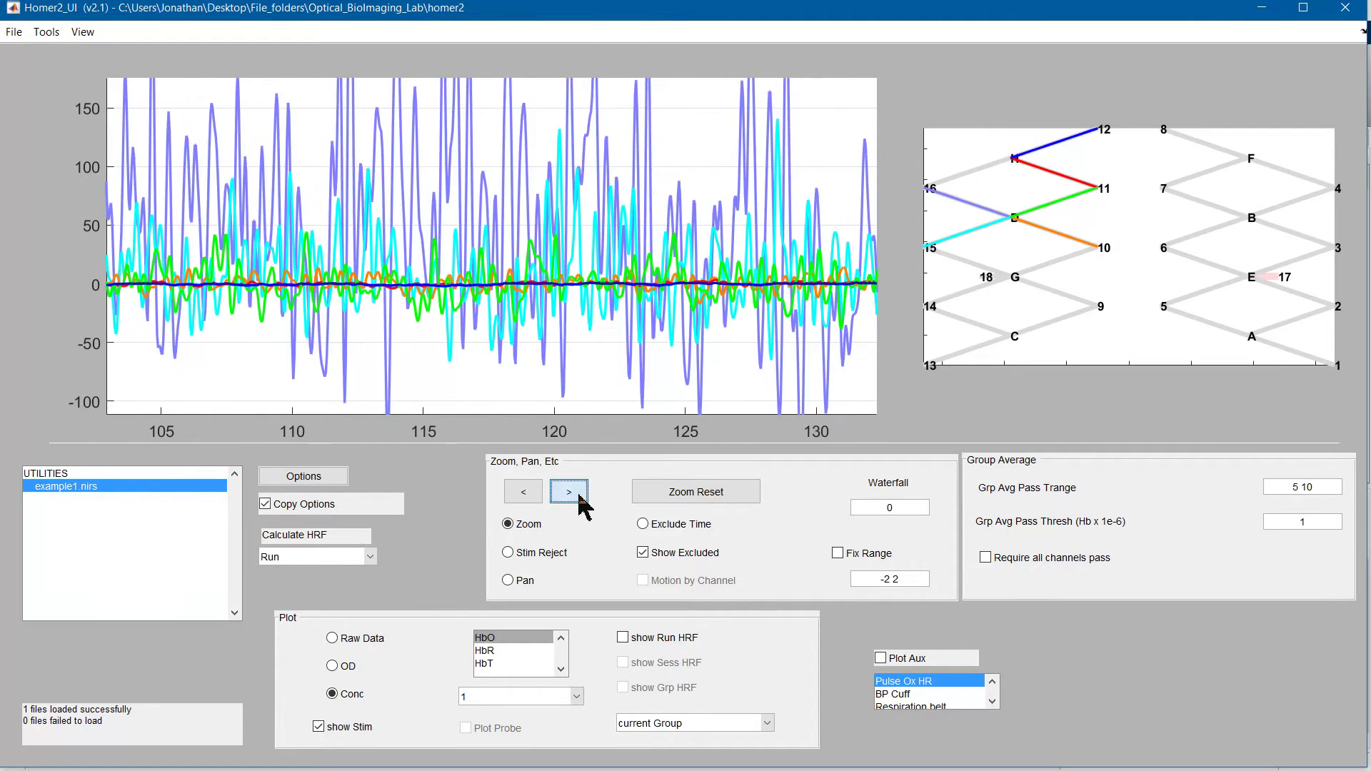
pyautogui.click(524, 492)
pyautogui.click(523, 492)
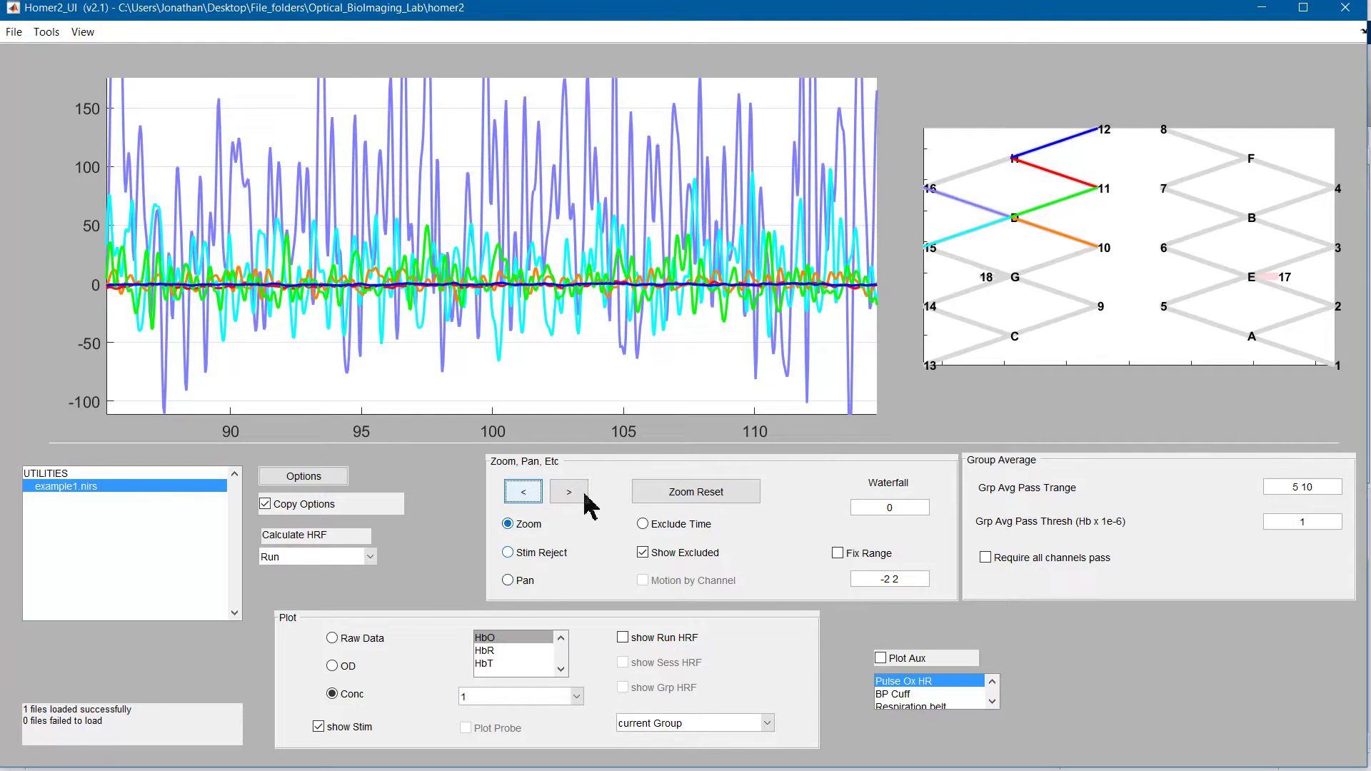
pyautogui.click(658, 498)
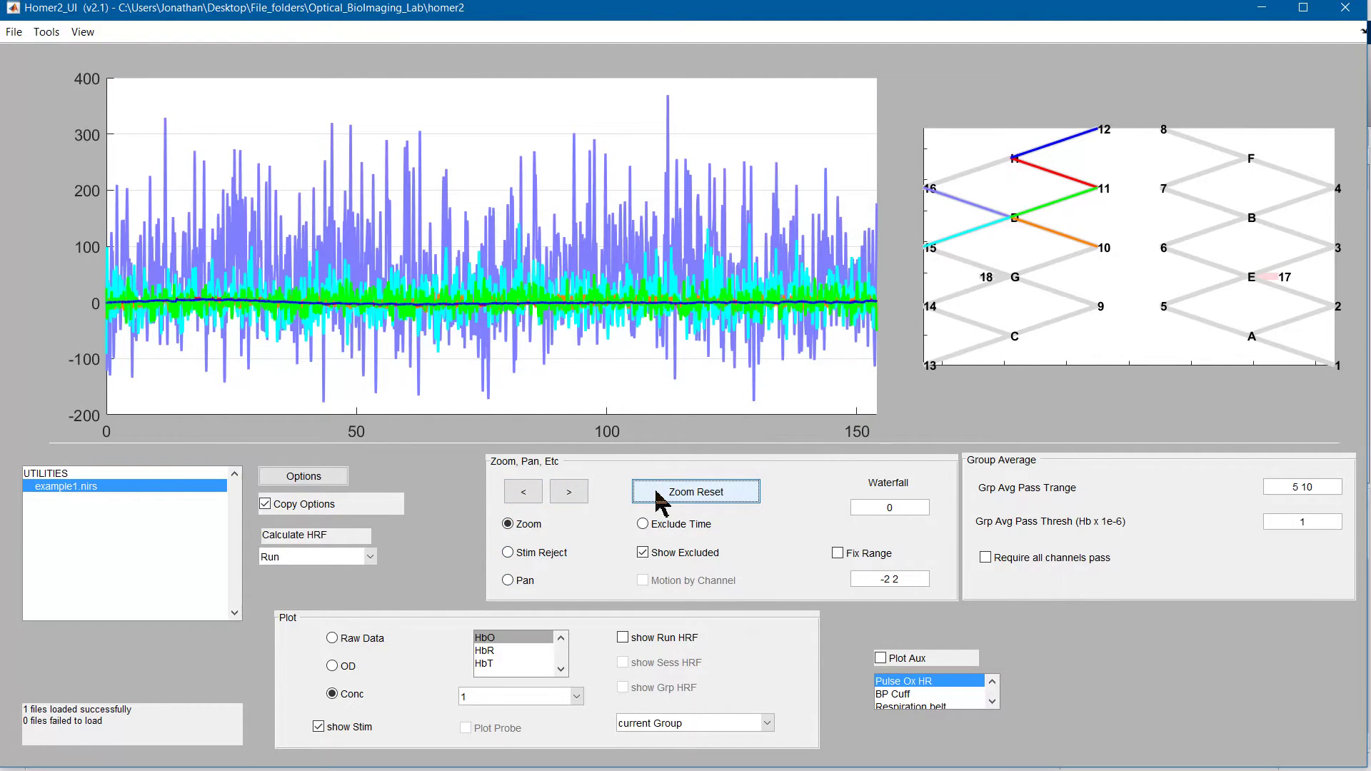
# - Try Waterfall offsets of 1, 5 and 8, then set it back to 0
pyautogui.click(894, 508)
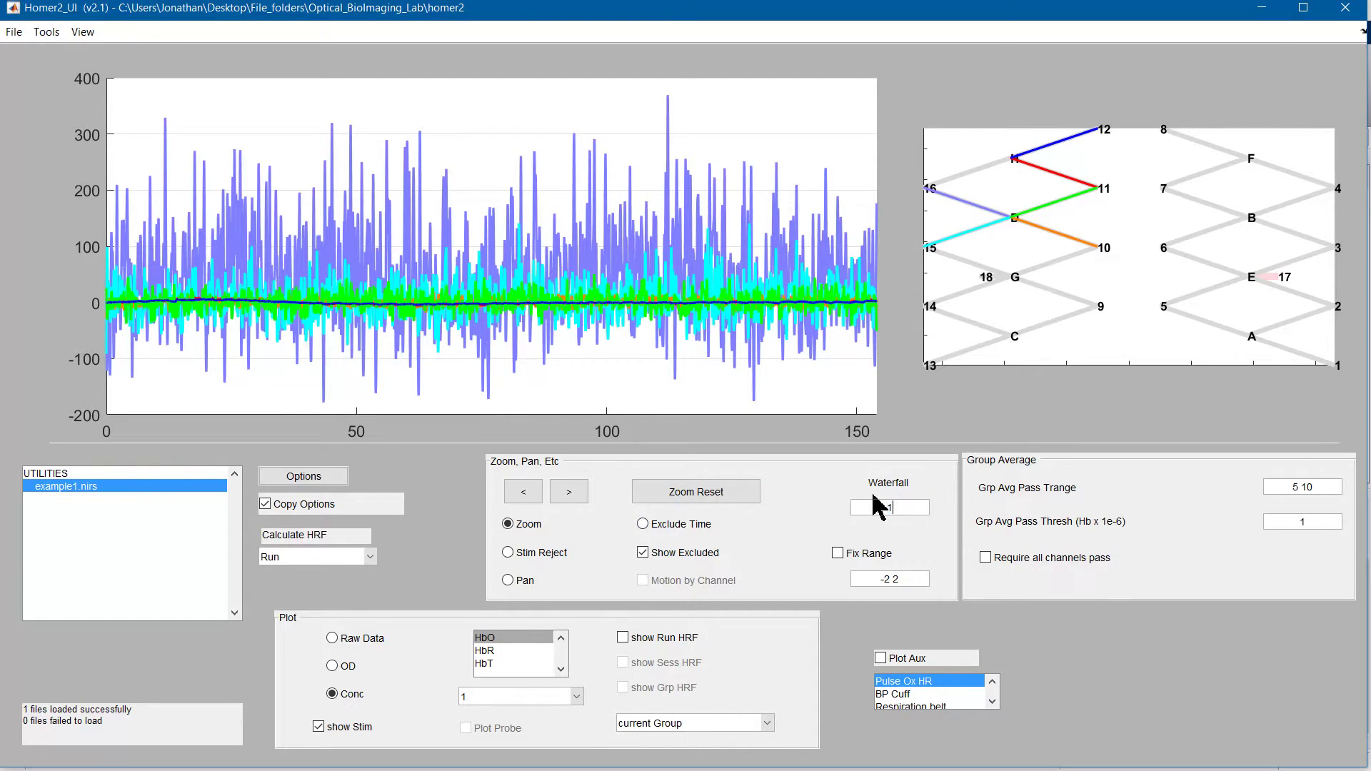
pyautogui.press('Tab')
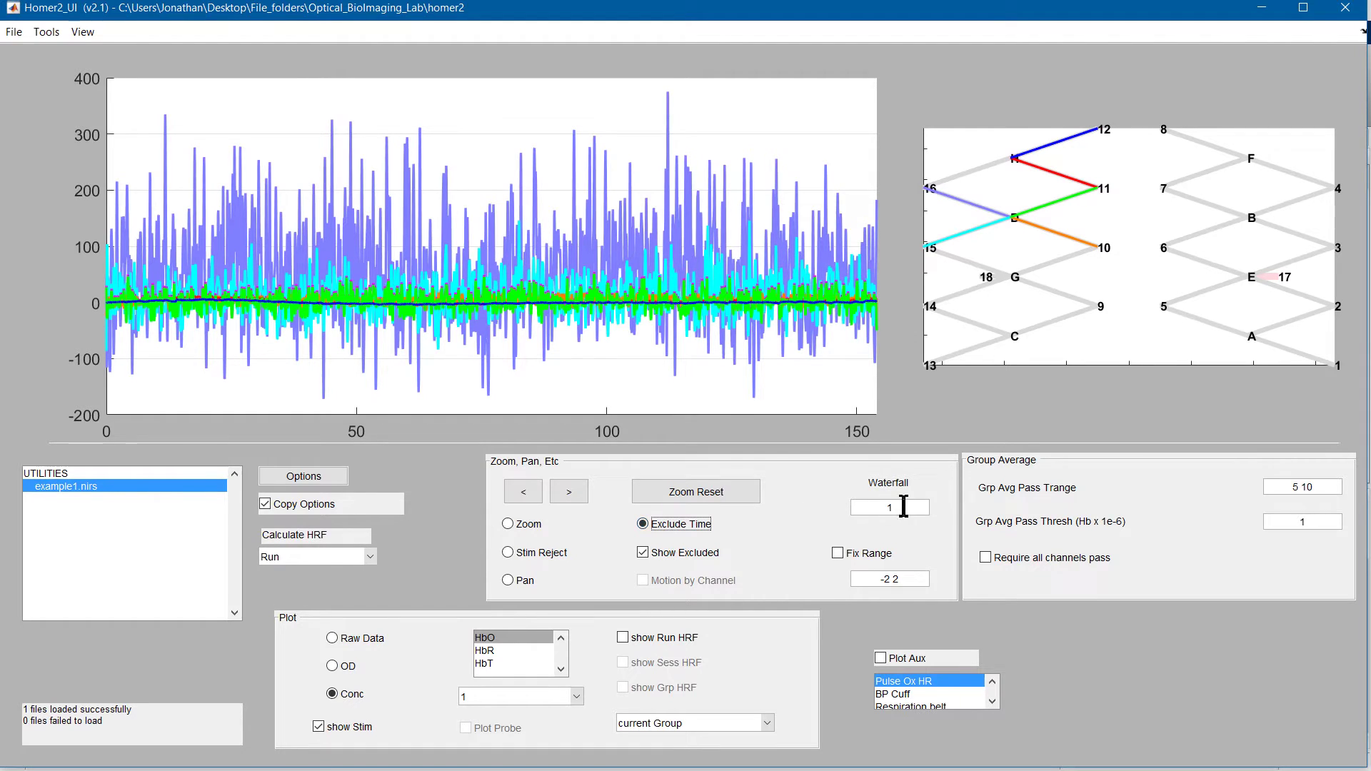
pyautogui.doubleClick(888, 507)
pyautogui.press('Return')
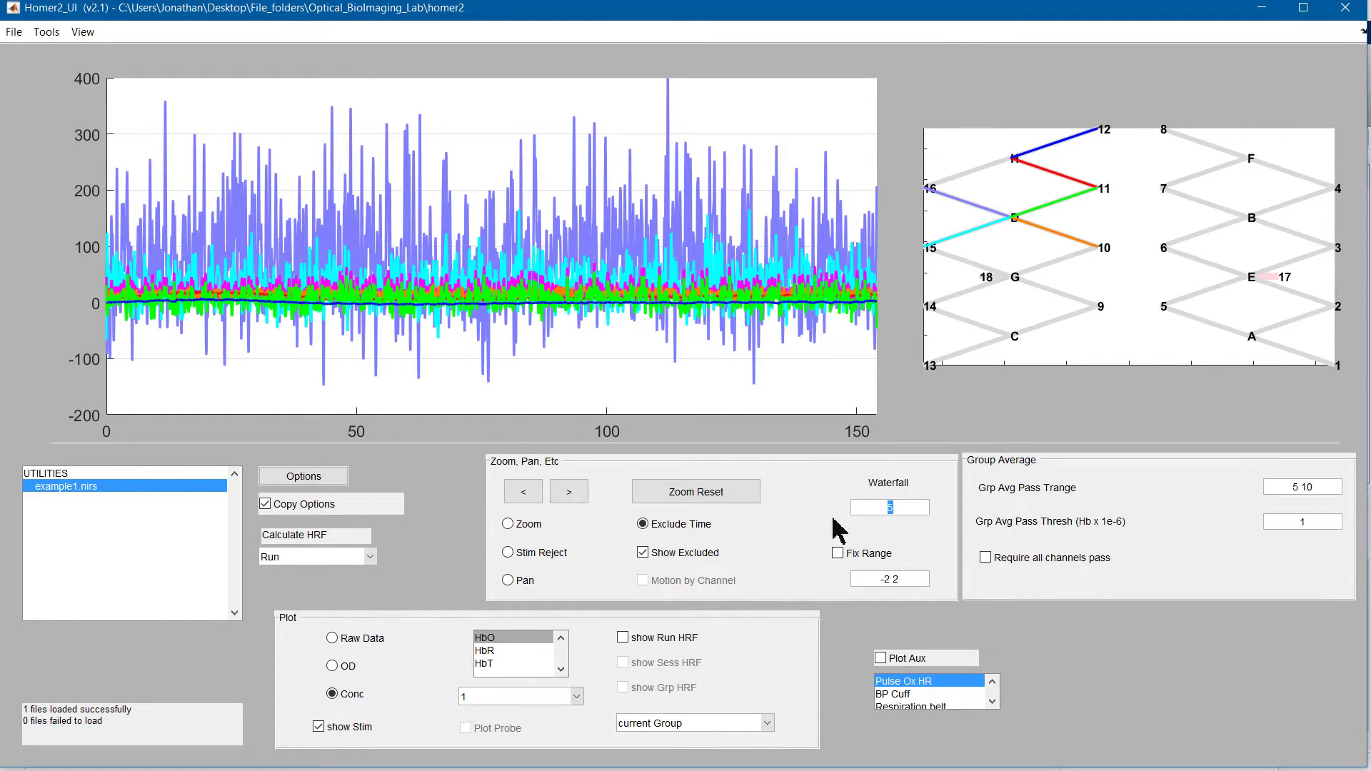
pyautogui.write('8')
pyautogui.press('Return')
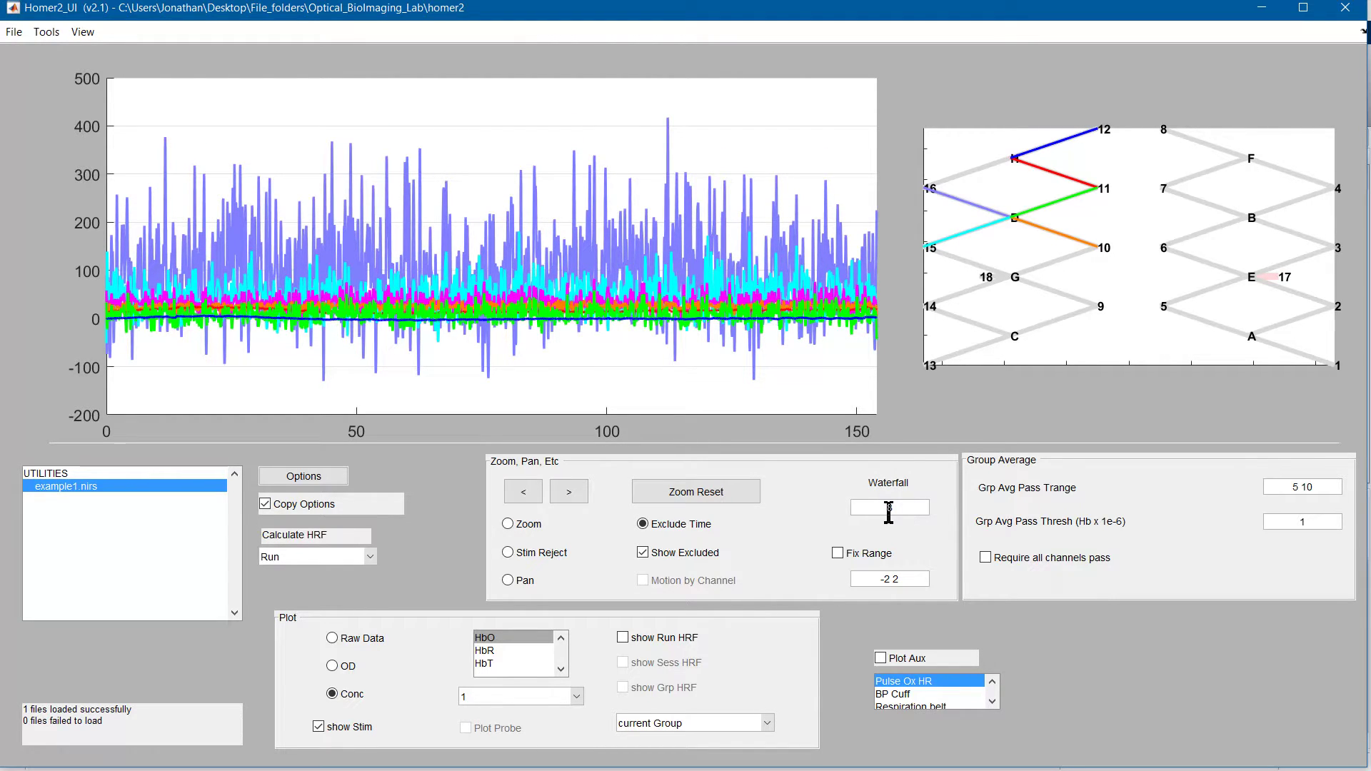
pyautogui.press('Return')
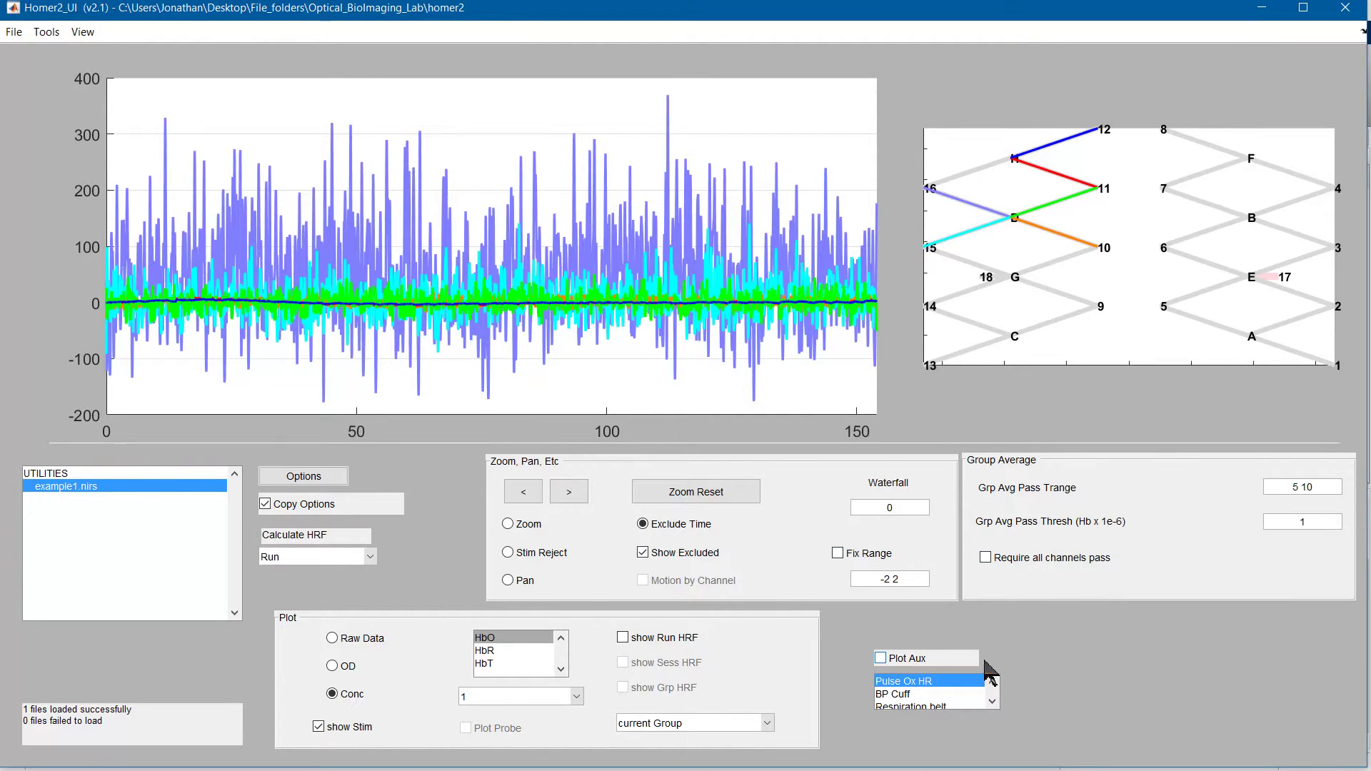
# - Preview the aux signal with Plot Aux, scroll its list to Trig MRI, and open Tools
pyautogui.click(881, 659)
pyautogui.click(883, 659)
pyautogui.click(992, 701)
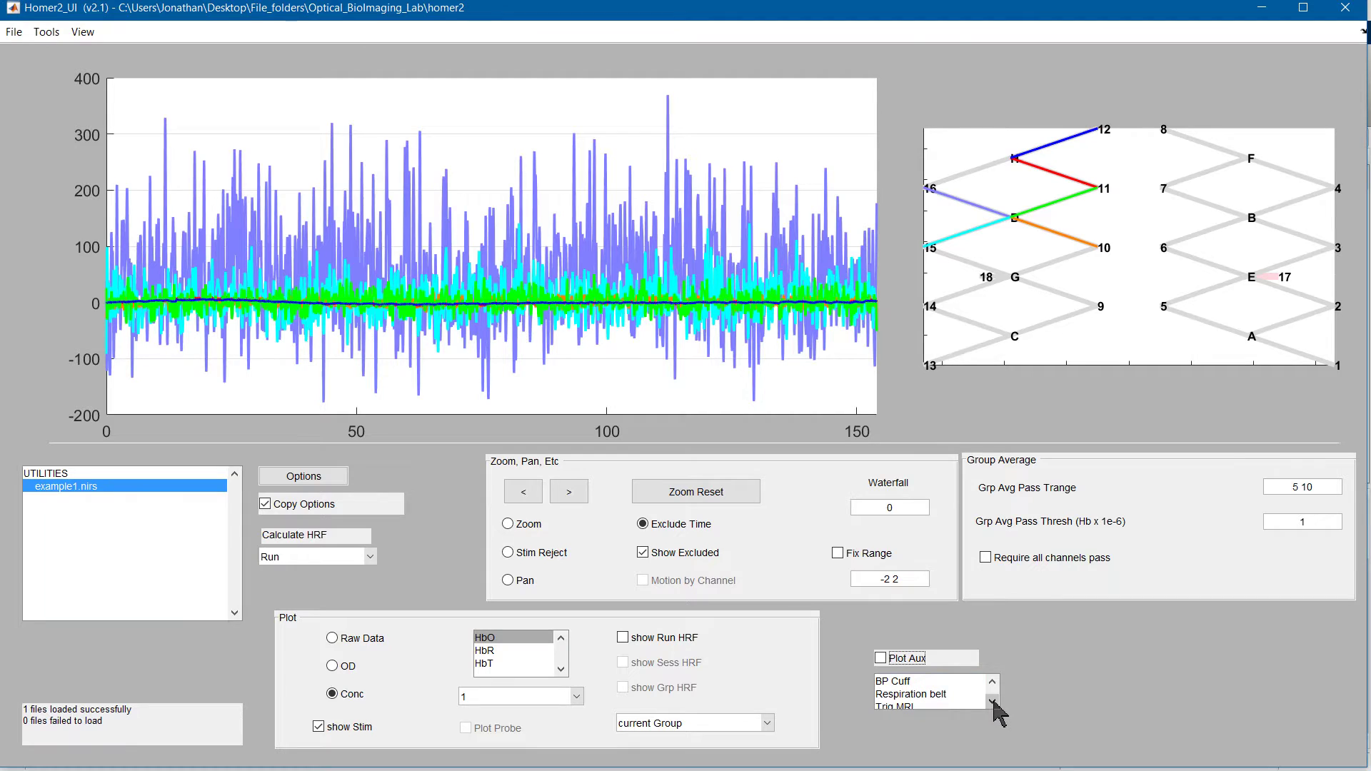
pyautogui.click(992, 703)
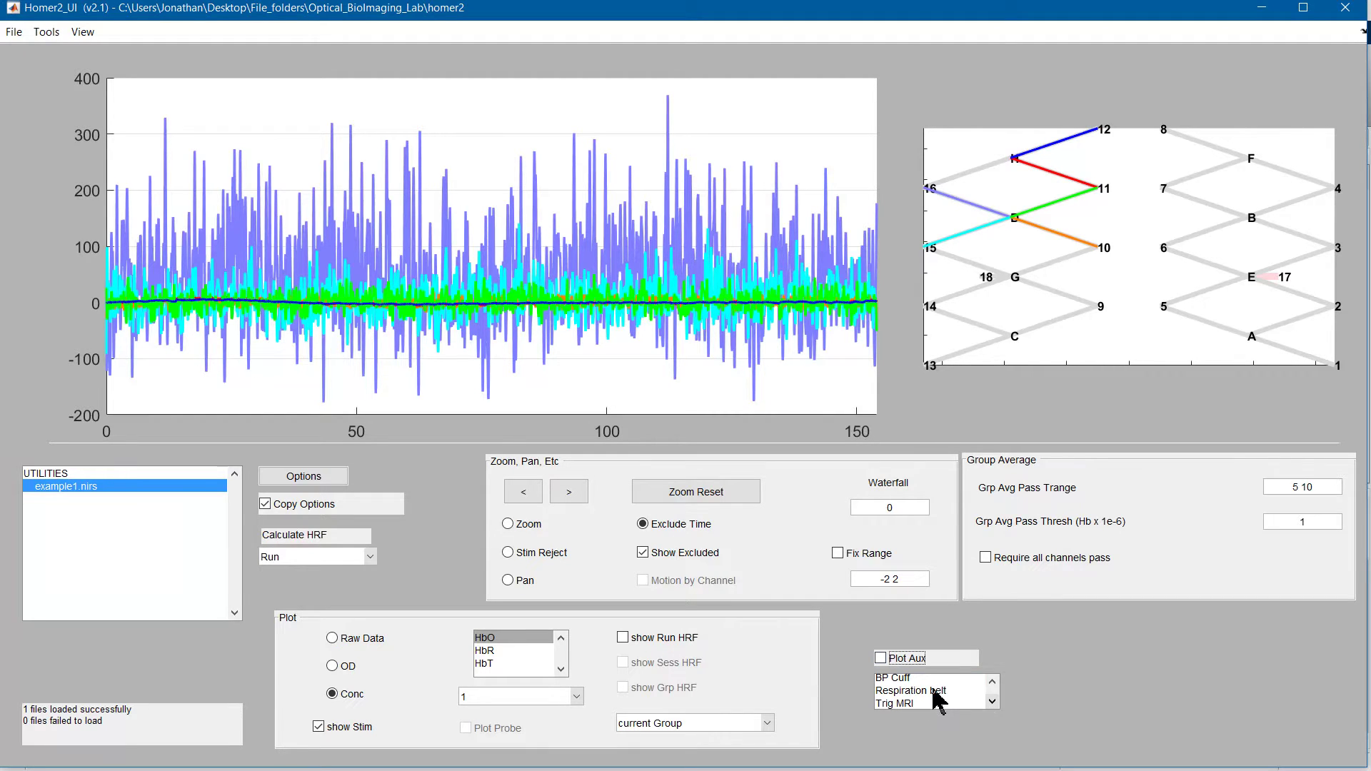
pyautogui.click(47, 36)
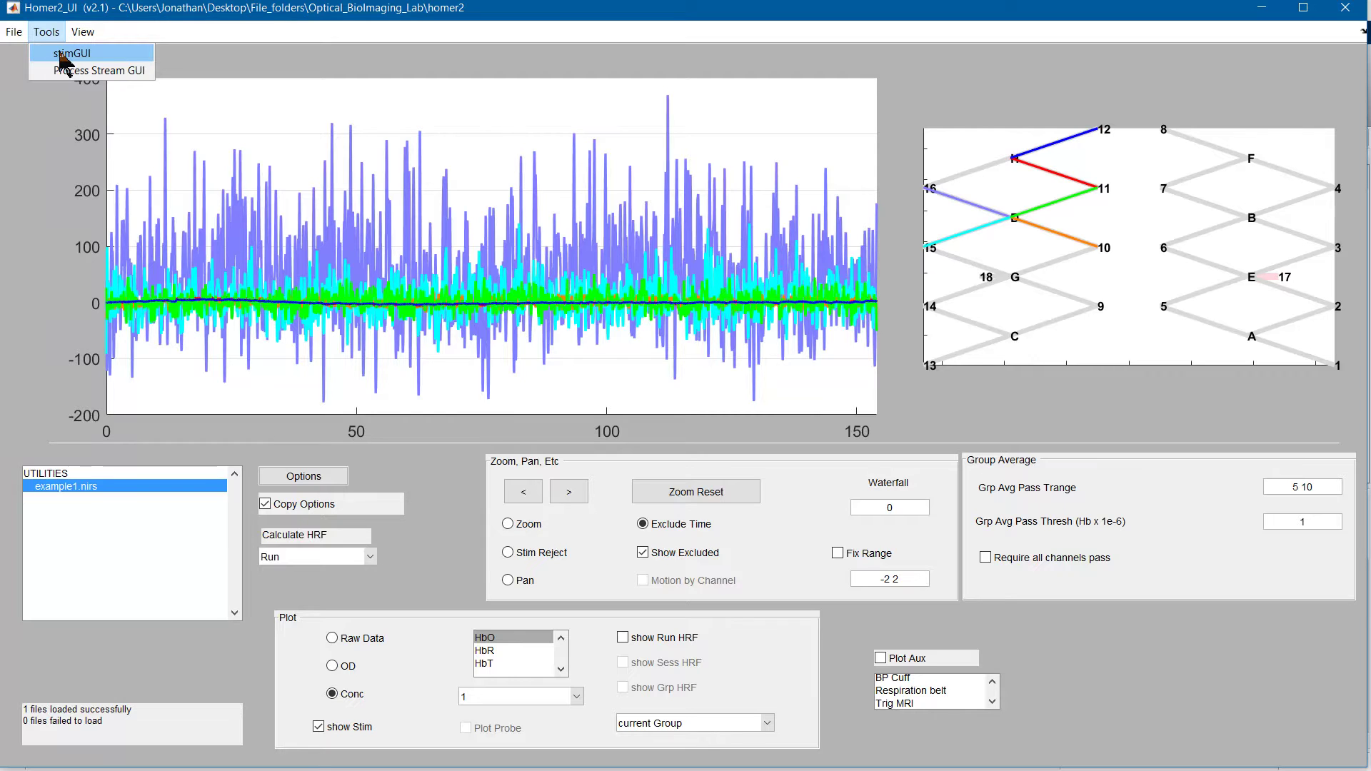
# - Launch stimGUI and display the Trig MRI auxiliary signal
pyautogui.click(61, 54)
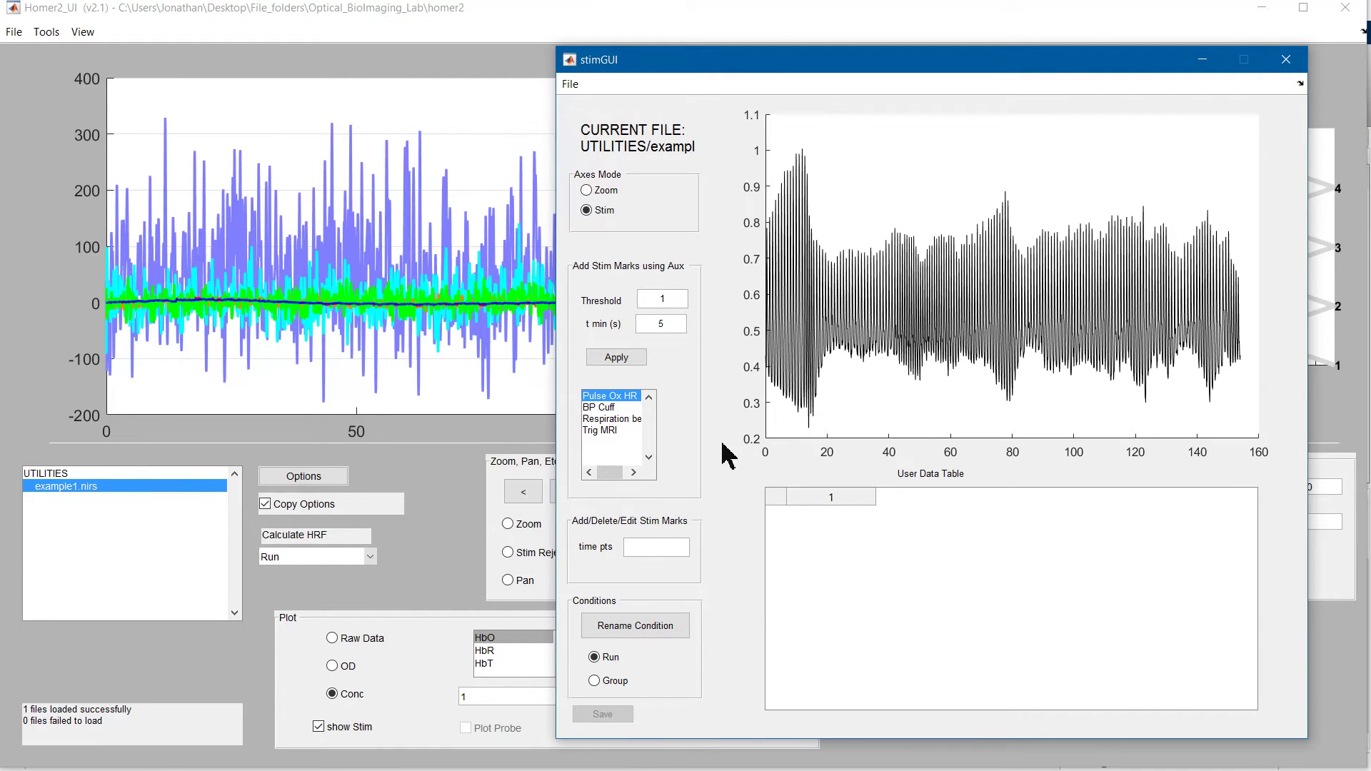
pyautogui.click(617, 407)
pyautogui.click(615, 431)
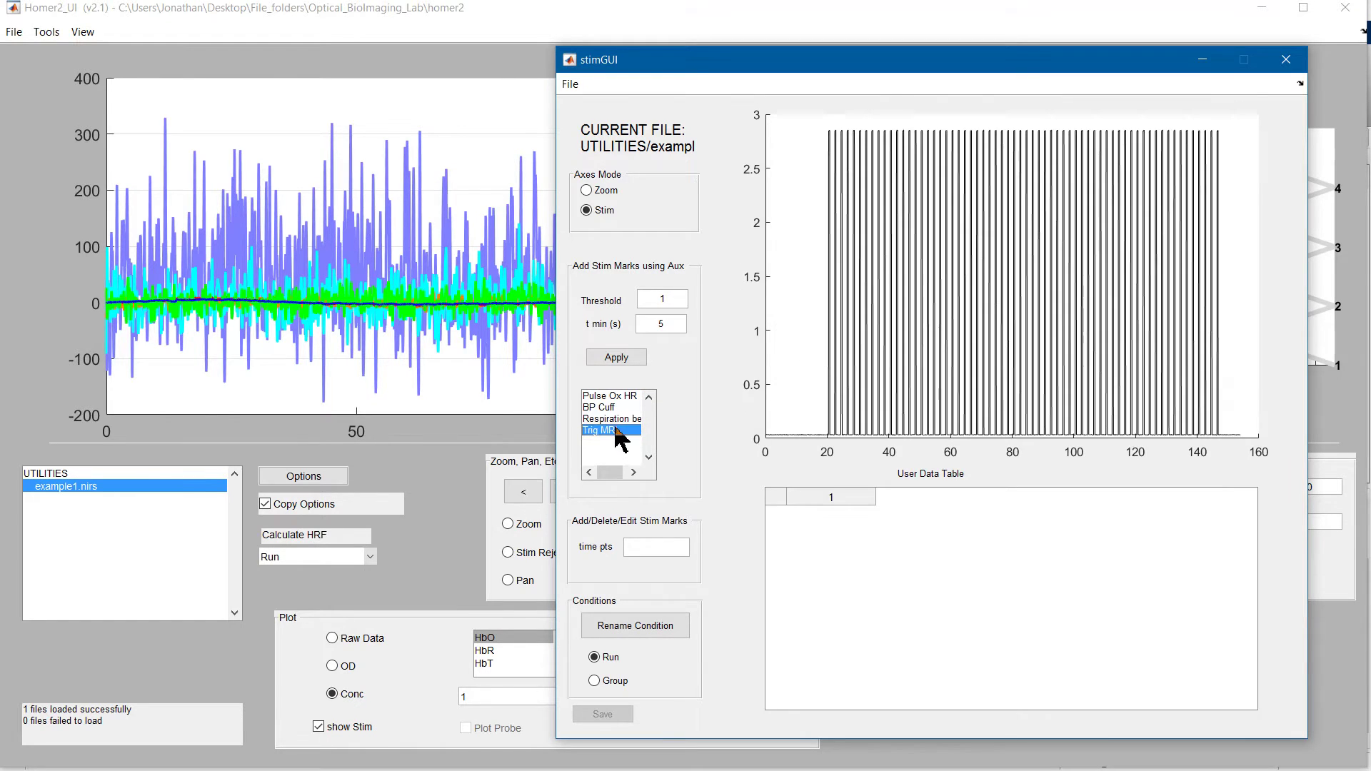
# - Add condition-1 stim marks near 12.6 s and 131 s, and start a new condition for a mark near 50 s
pyautogui.click(804, 383)
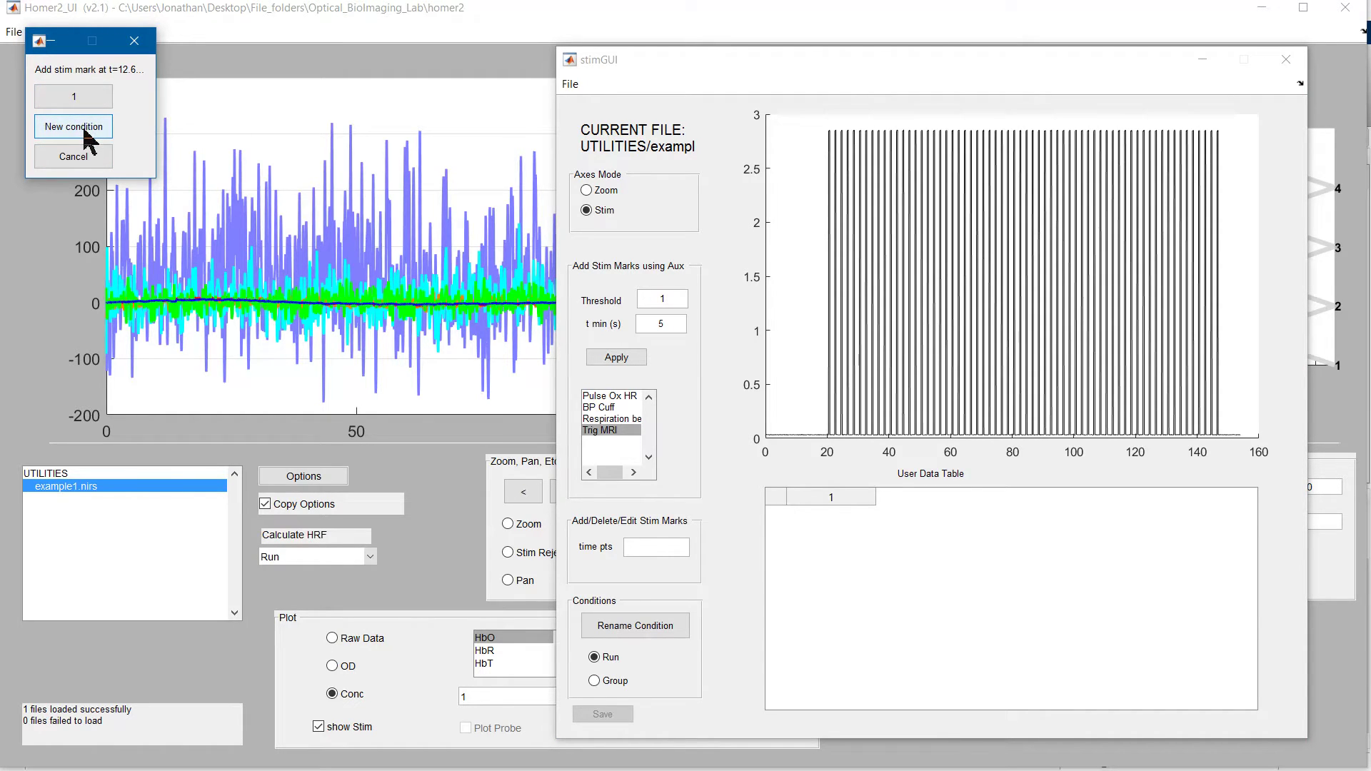
pyautogui.click(73, 96)
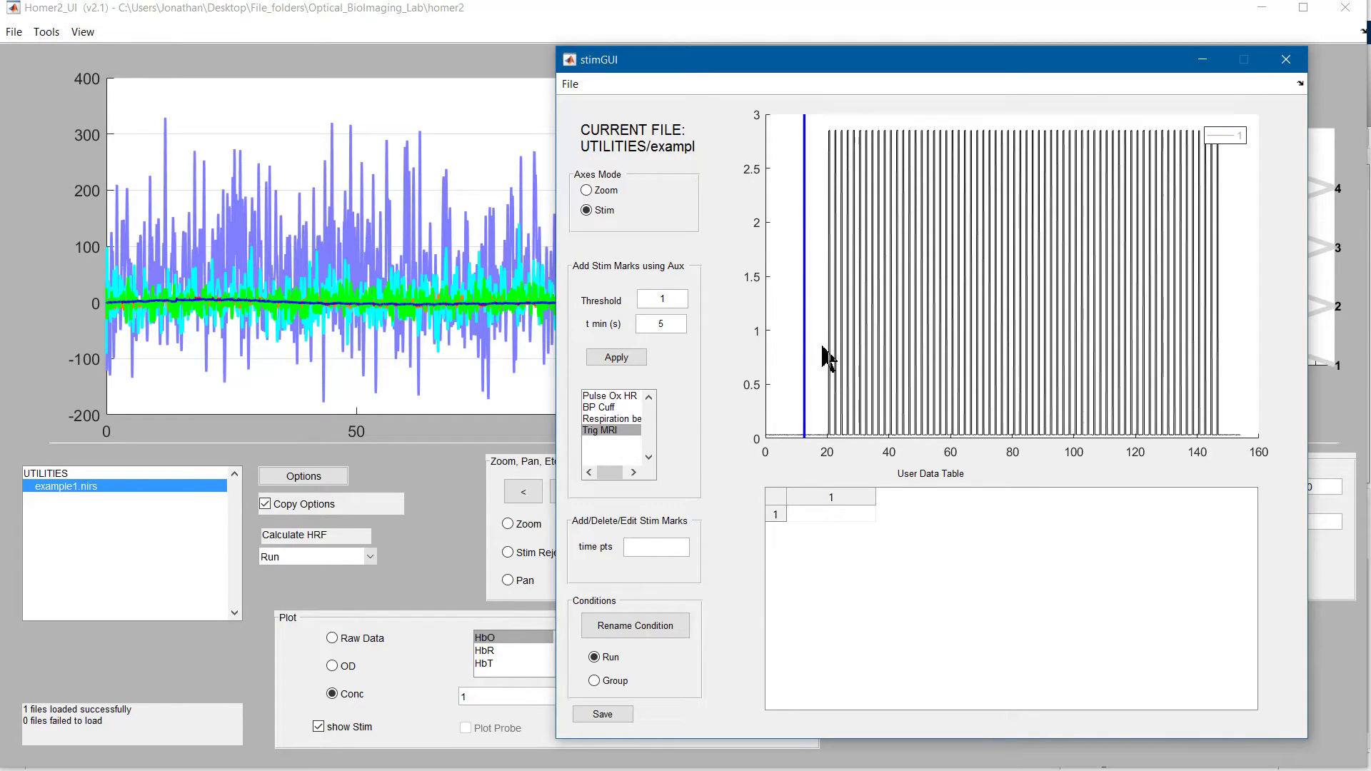
pyautogui.click(1171, 409)
pyautogui.click(75, 96)
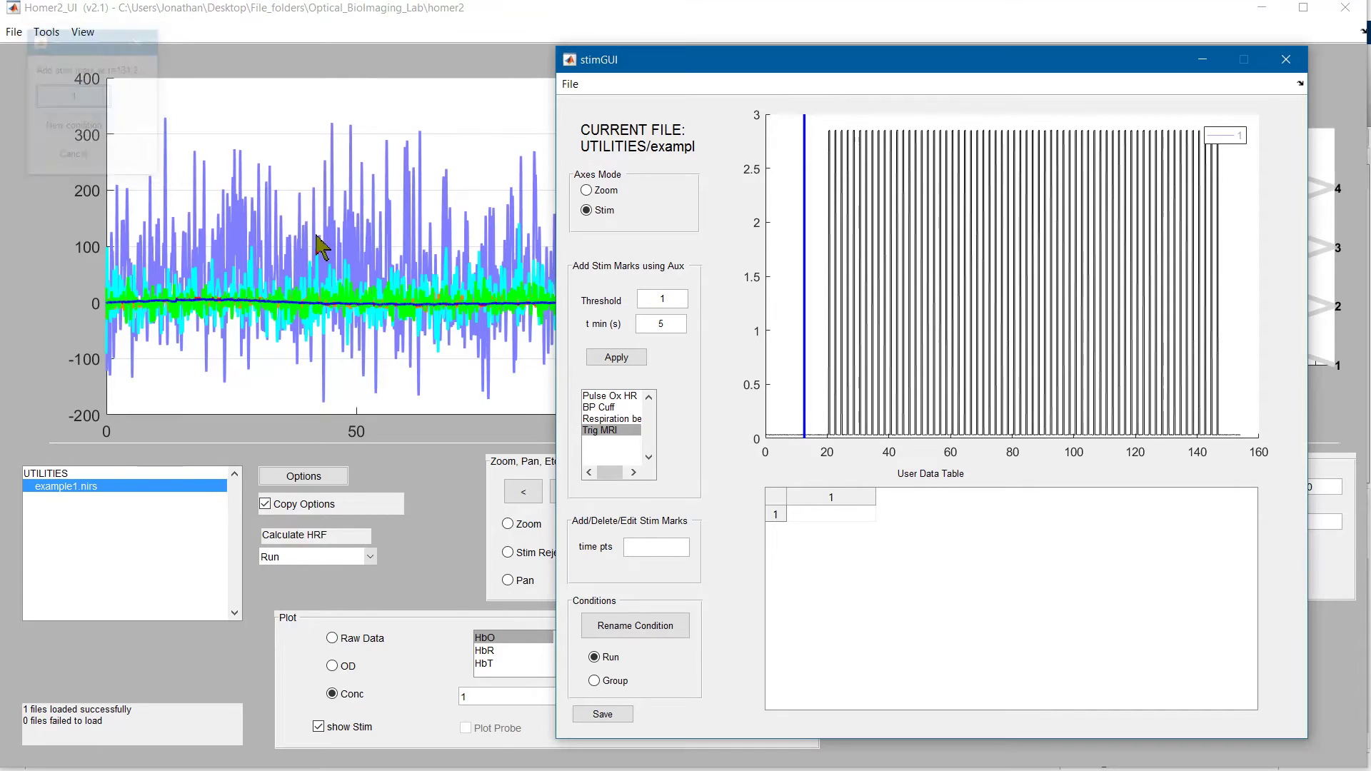
pyautogui.click(910, 371)
pyautogui.click(107, 127)
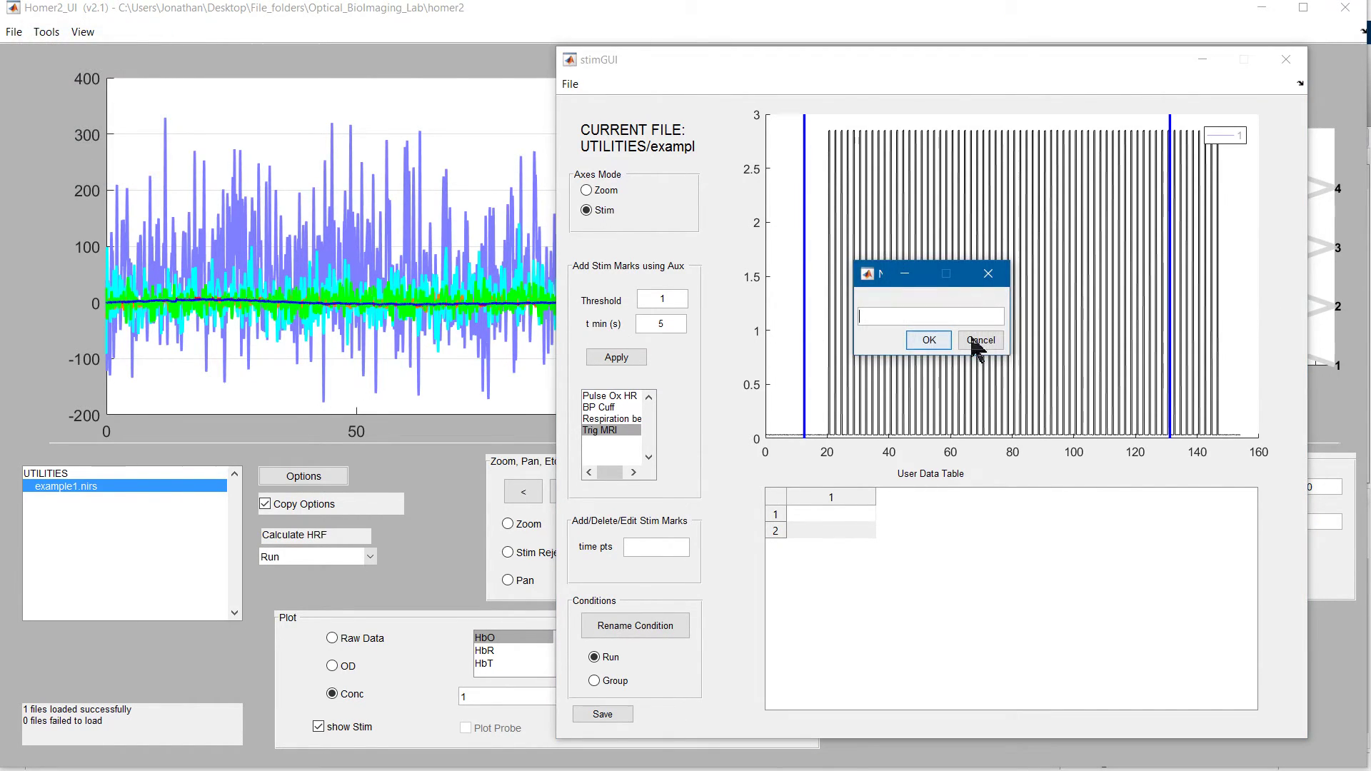
# - Name the new condition 2, label the three stim marks Blue, Green and Blue, and save
pyautogui.write('2')
pyautogui.click(930, 342)
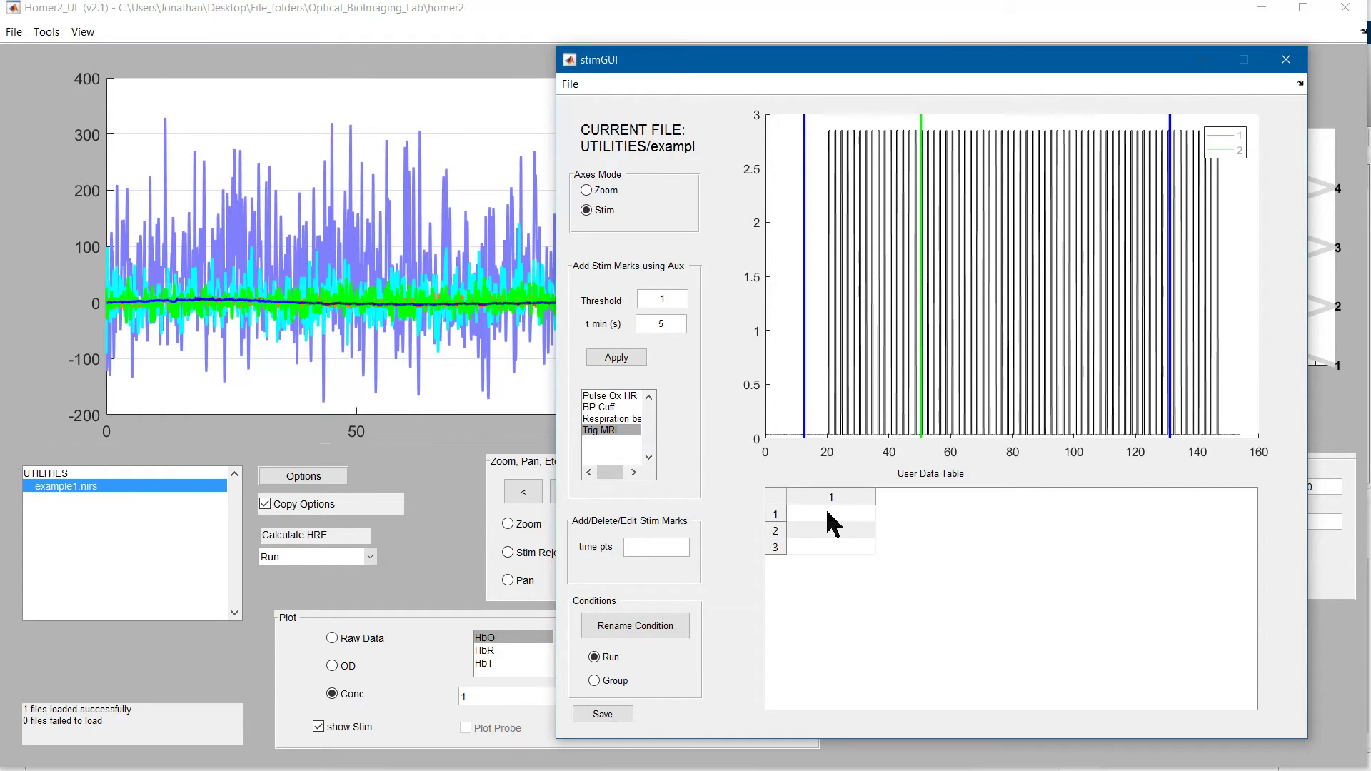
pyautogui.doubleClick(827, 514)
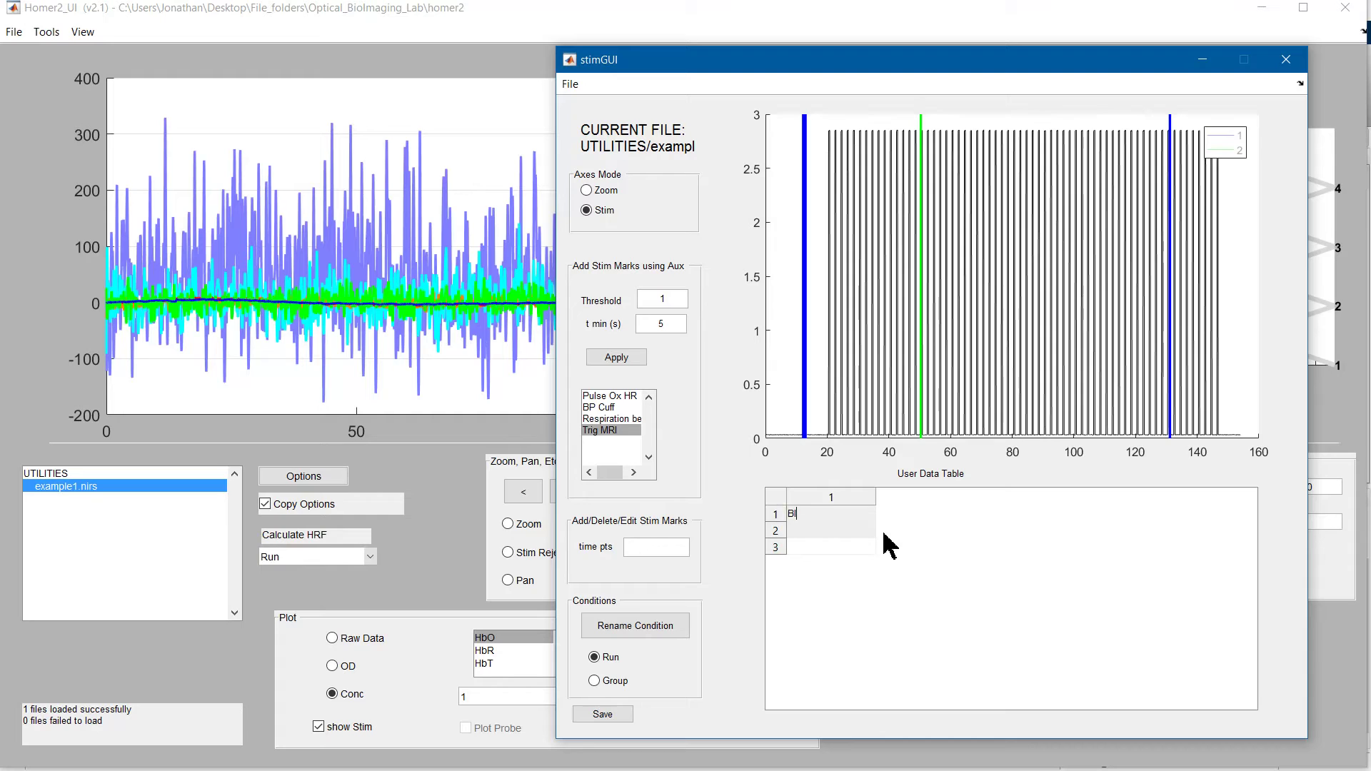
pyautogui.press('Return')
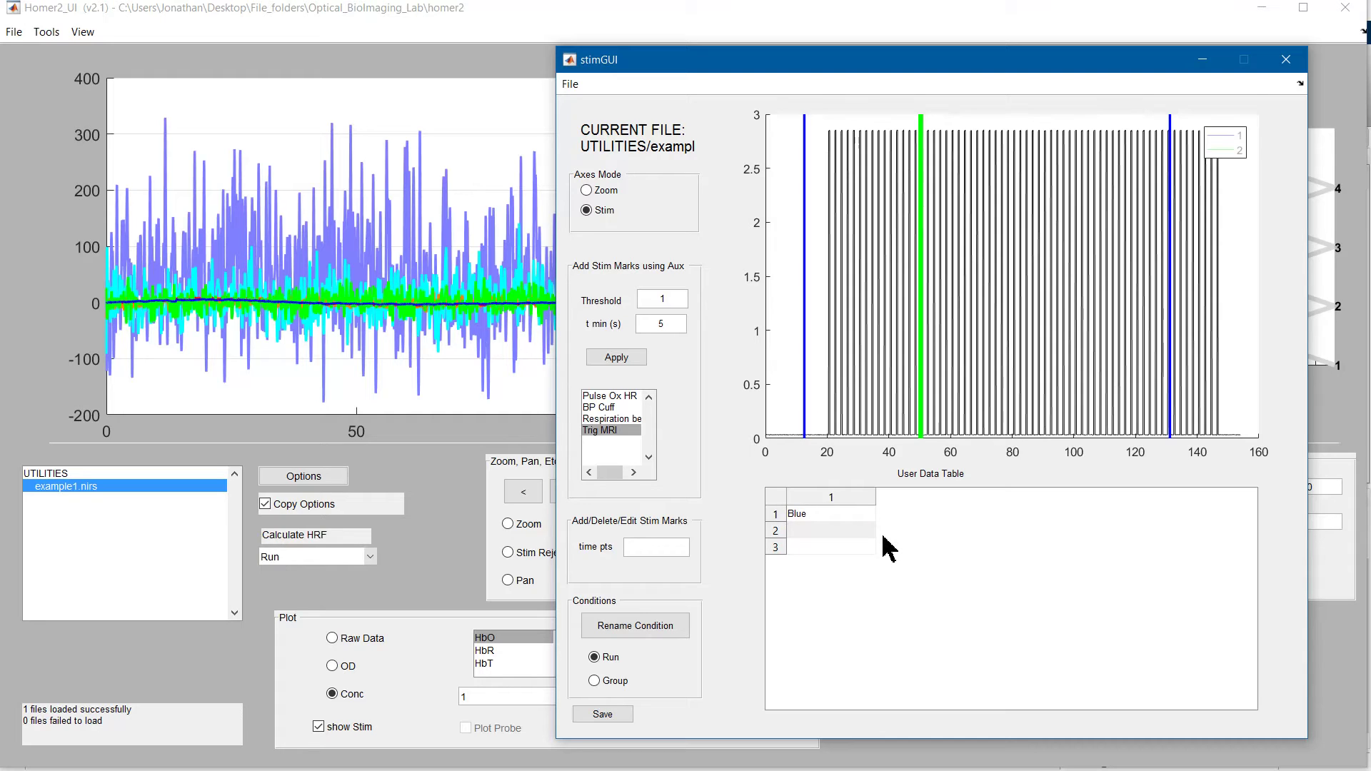
pyautogui.write('Green')
pyautogui.doubleClick(860, 544)
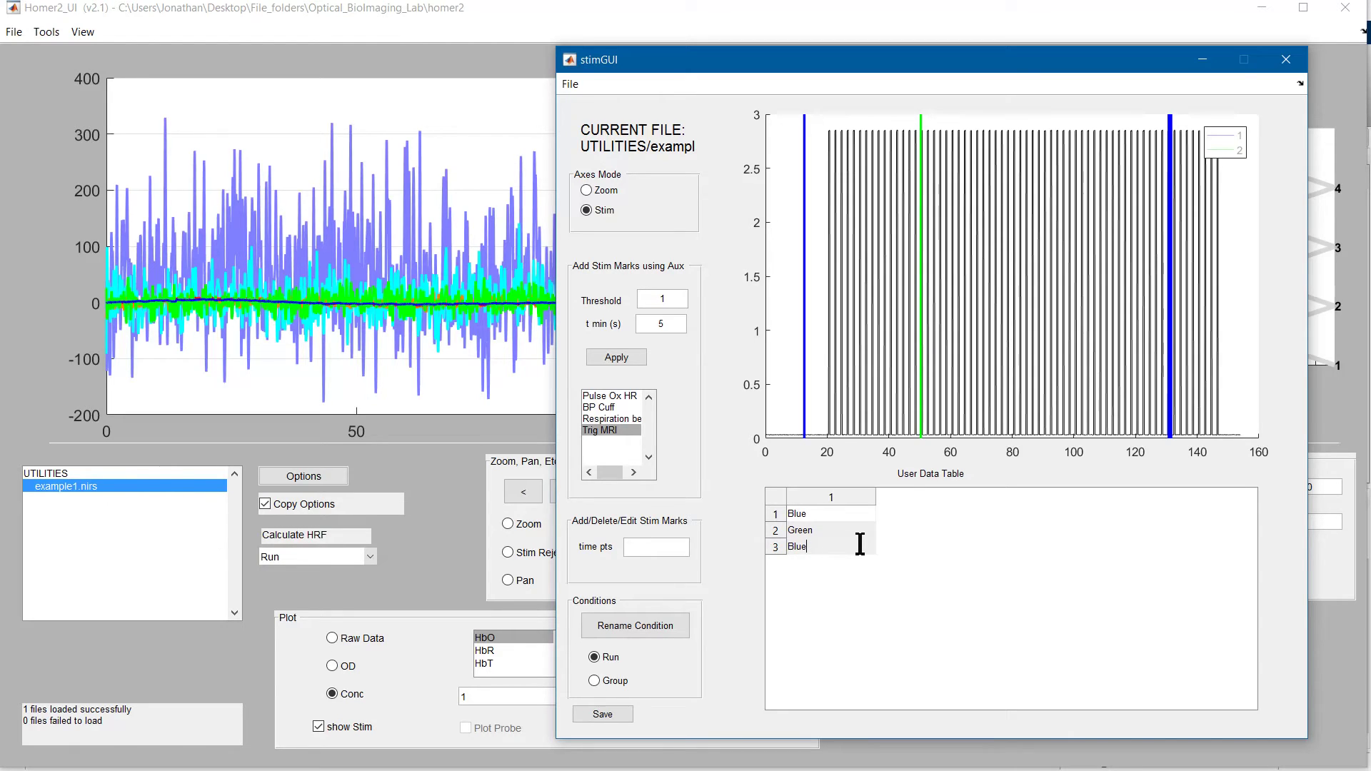
pyautogui.click(912, 592)
pyautogui.click(604, 714)
# - Close stimGUI and the Homer2_UI window, then clear MATLAB away to show the desktop
pyautogui.click(1286, 59)
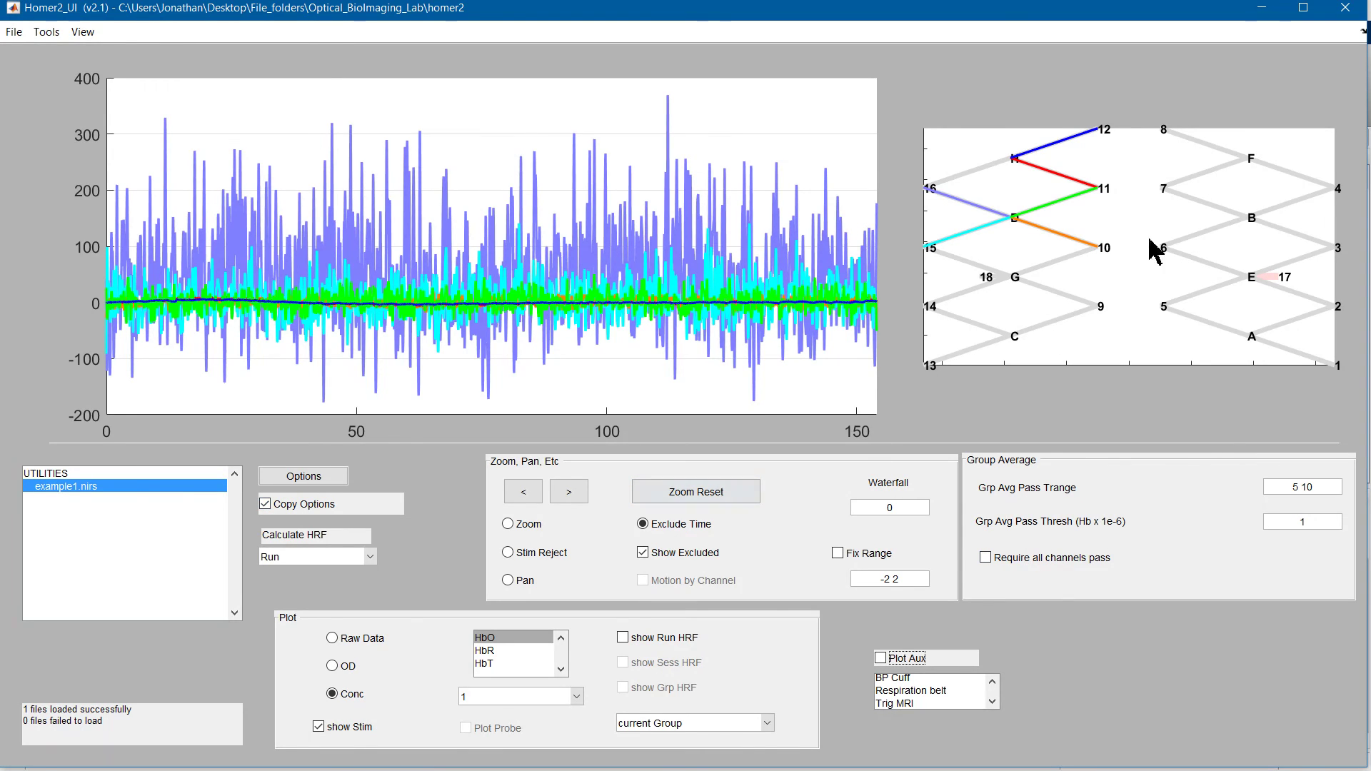
pyautogui.click(1345, 10)
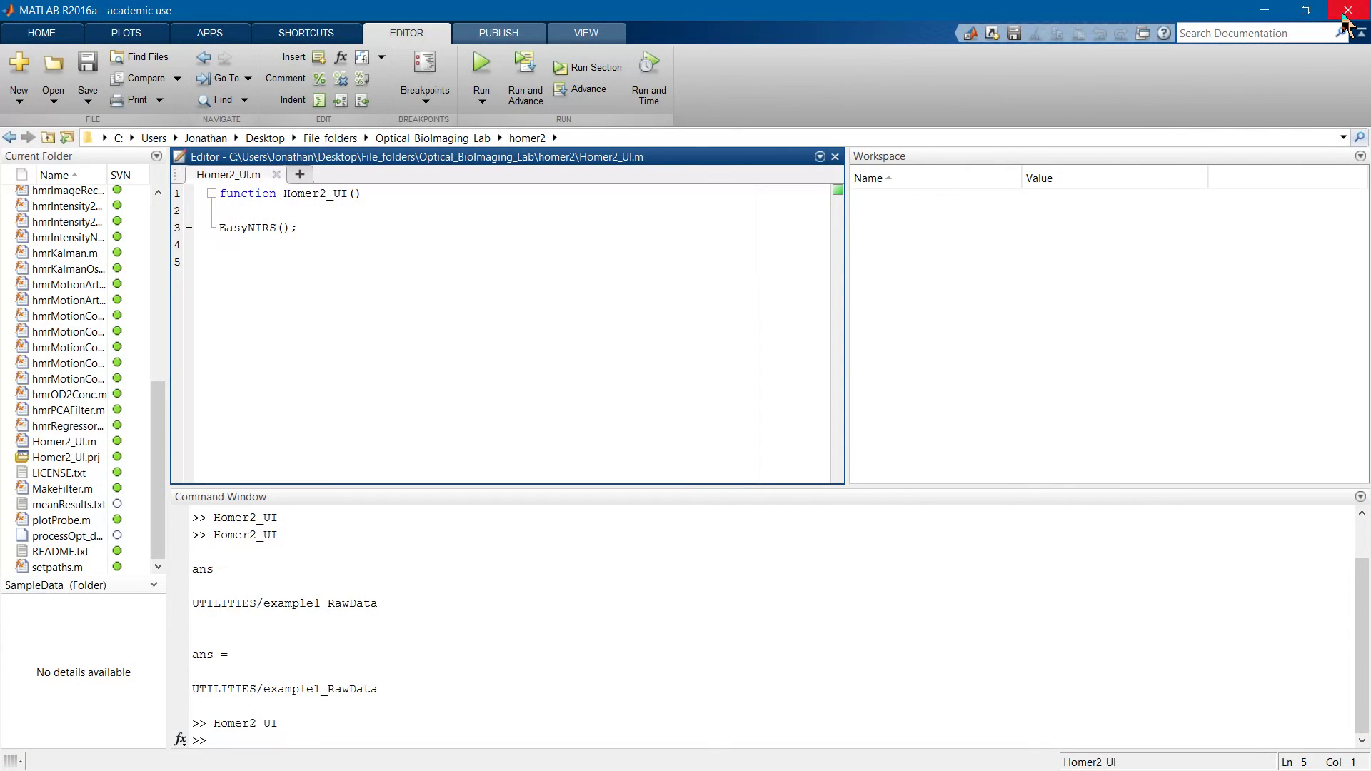
pyautogui.press('super+d')
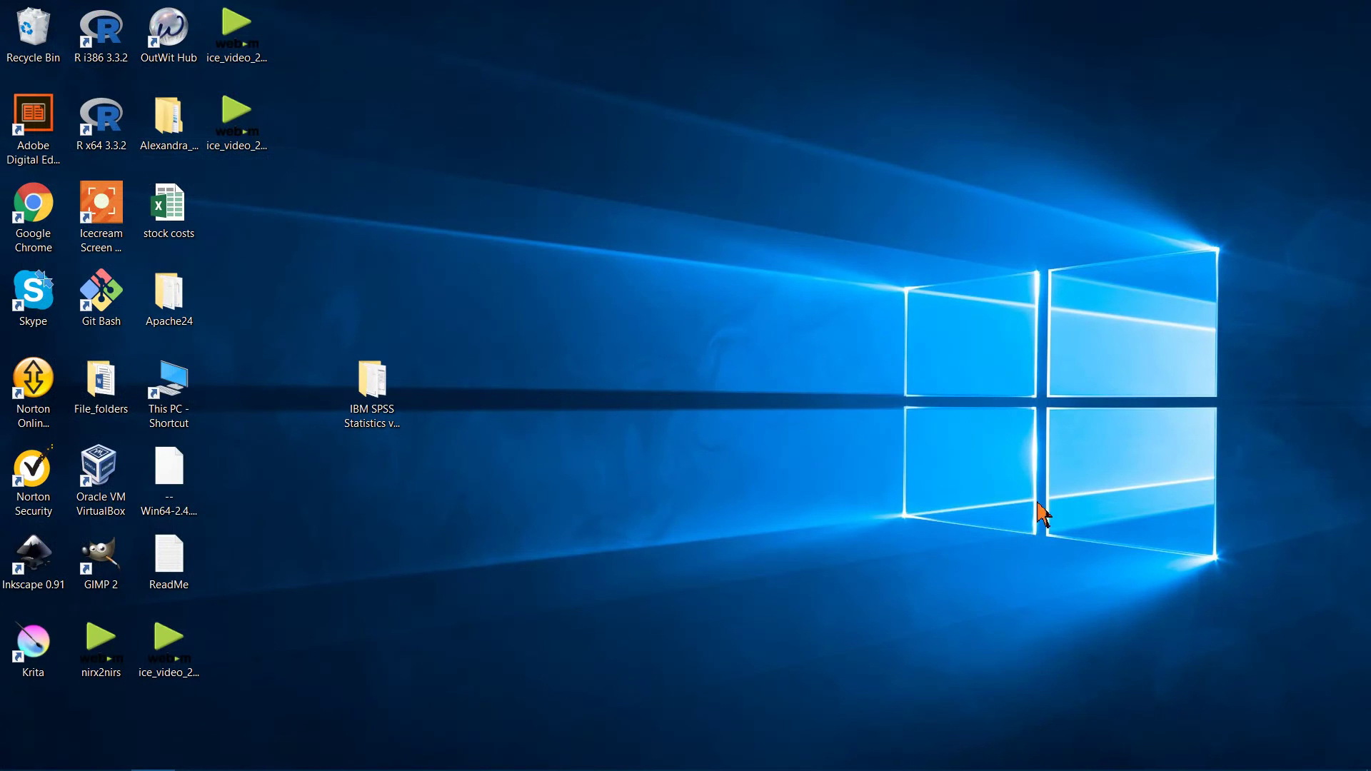
pyautogui.click(429, 758)
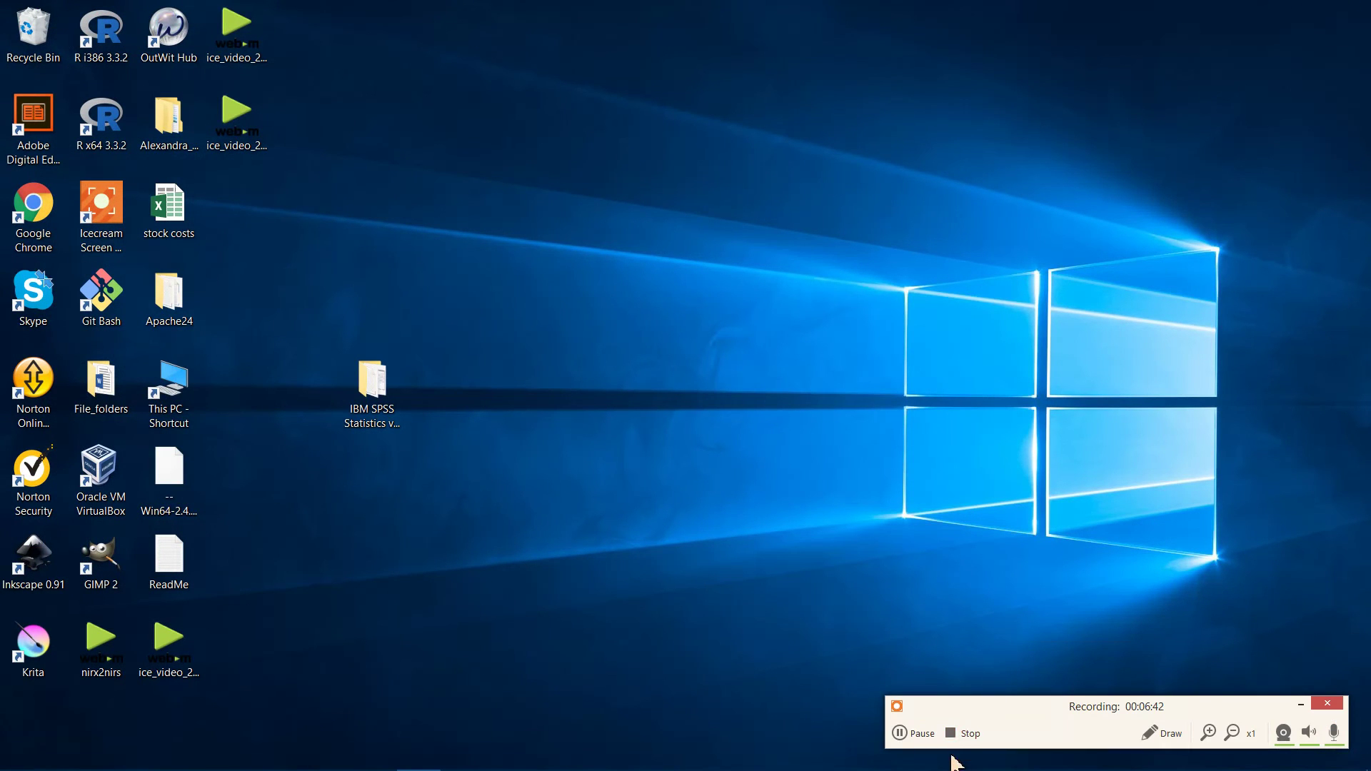